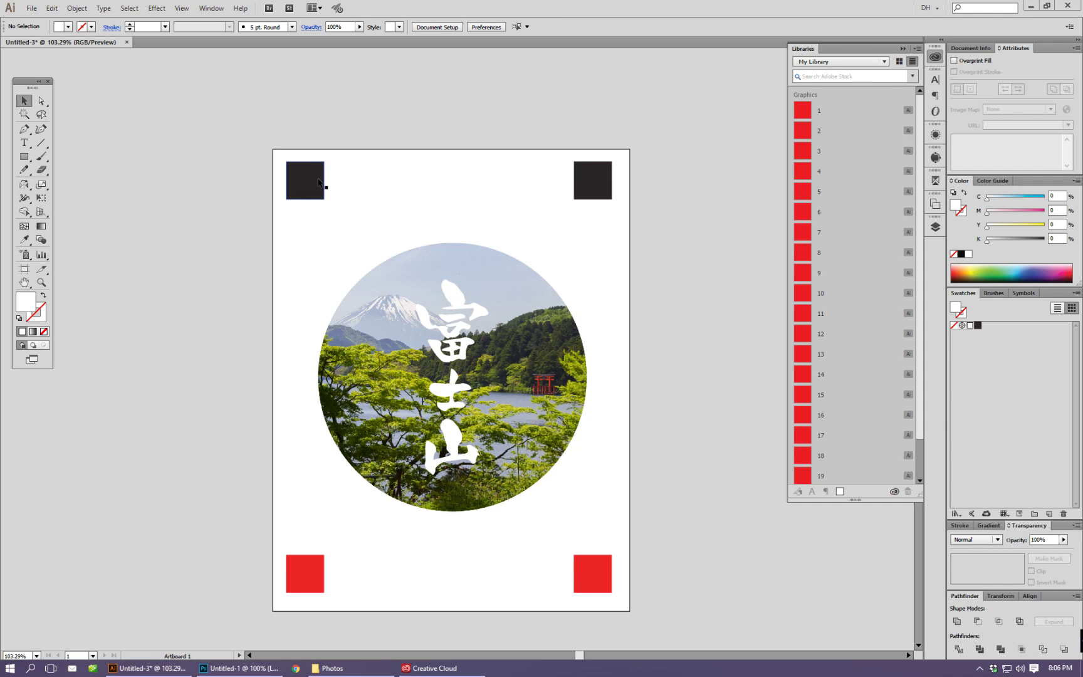
# Replace the black square at the artboard's upper-left corner with the black Red Box library graphic, positioned at about X 0.95 in
pyautogui.click(296, 177)
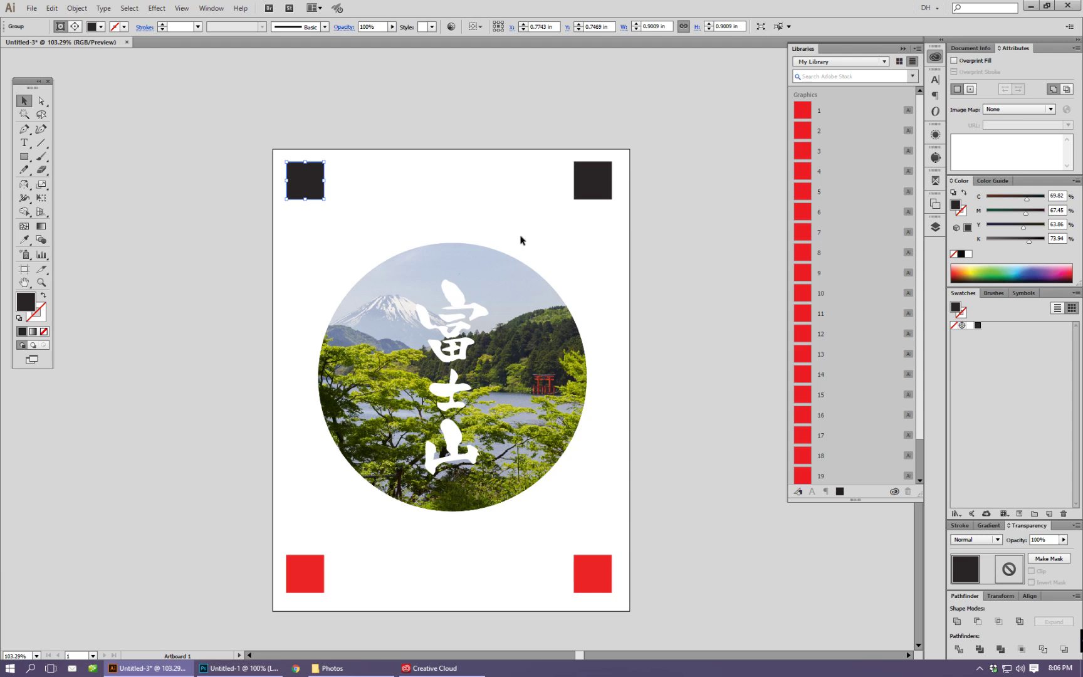
pyautogui.moveTo(311, 190); pyautogui.dragTo(837, 264)
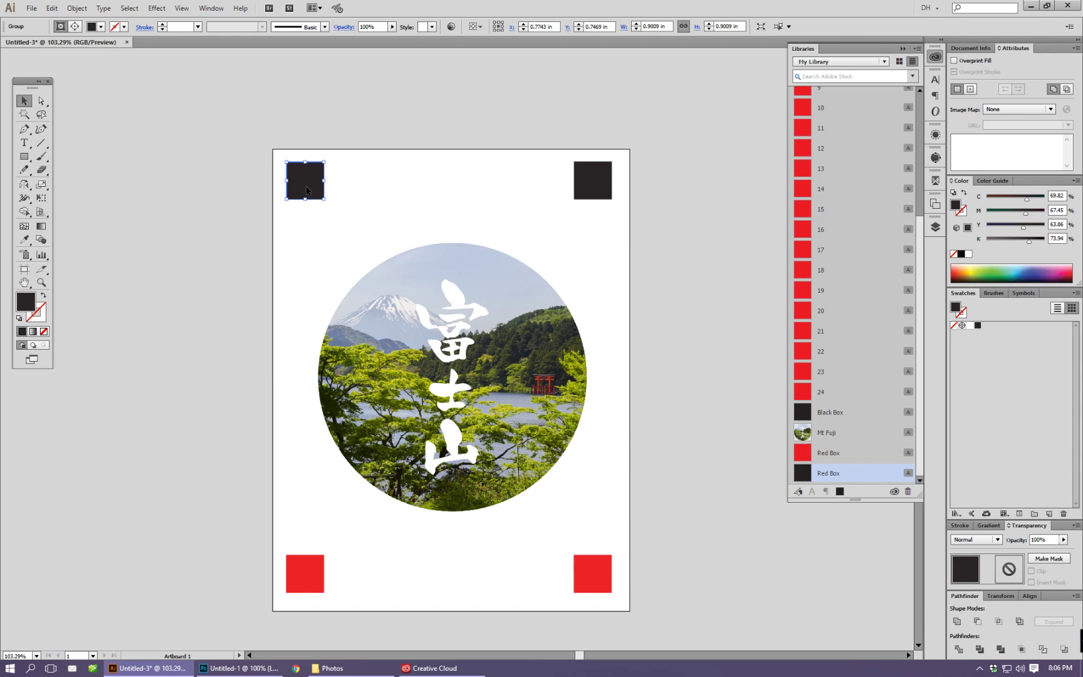
pyautogui.press('Delete')
pyautogui.moveTo(833, 481); pyautogui.dragTo(313, 195)
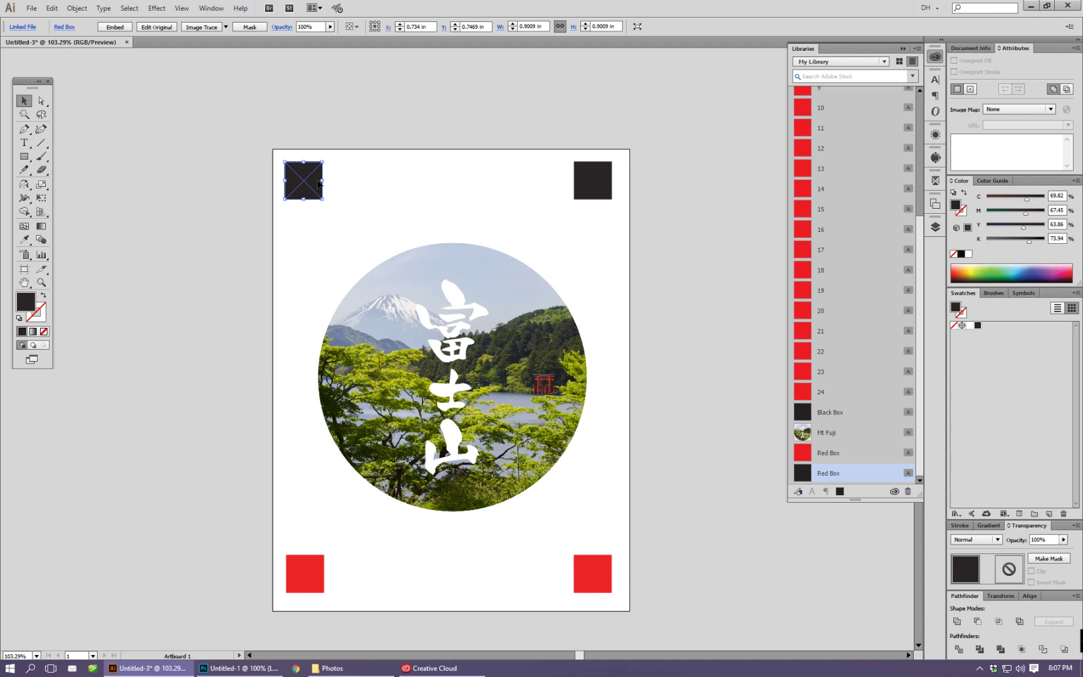
pyautogui.moveTo(312, 183); pyautogui.dragTo(320, 183)
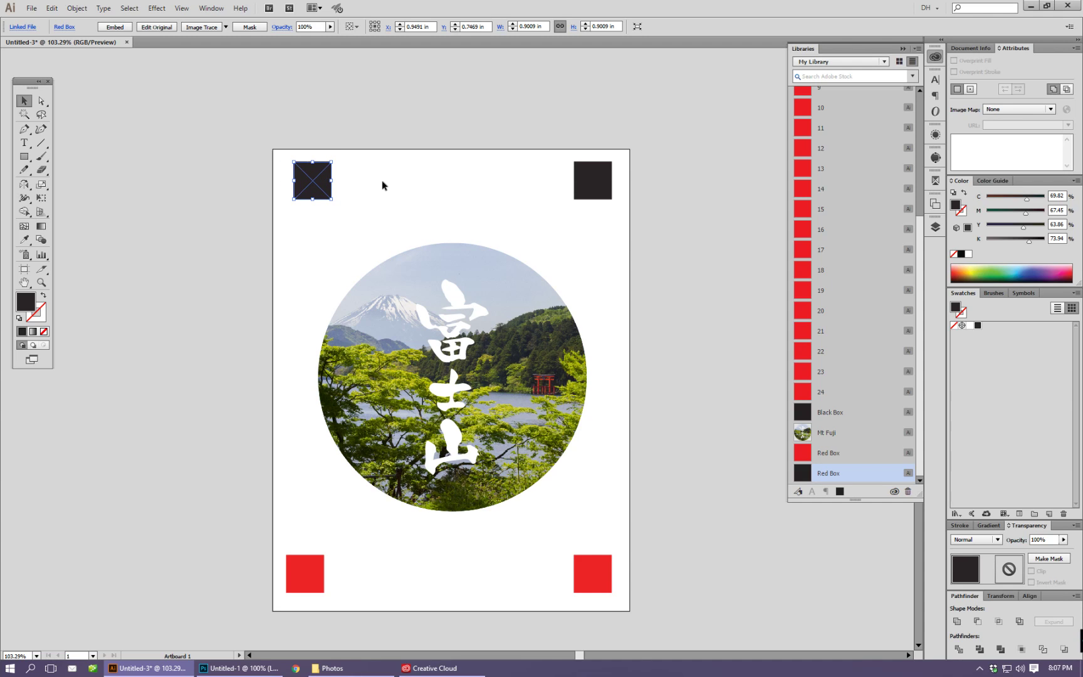
# Relink the red square at the artboard's lower-left corner to the Black Box graphic from My Library
pyautogui.click(600, 177)
pyautogui.click(845, 419)
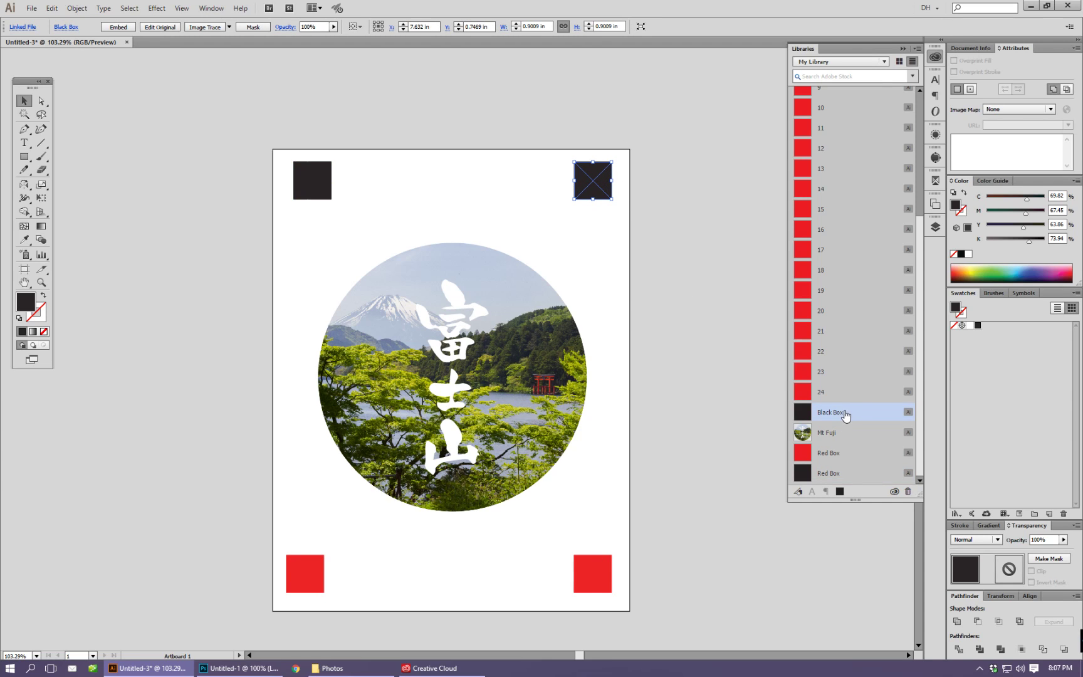
pyautogui.click(300, 573)
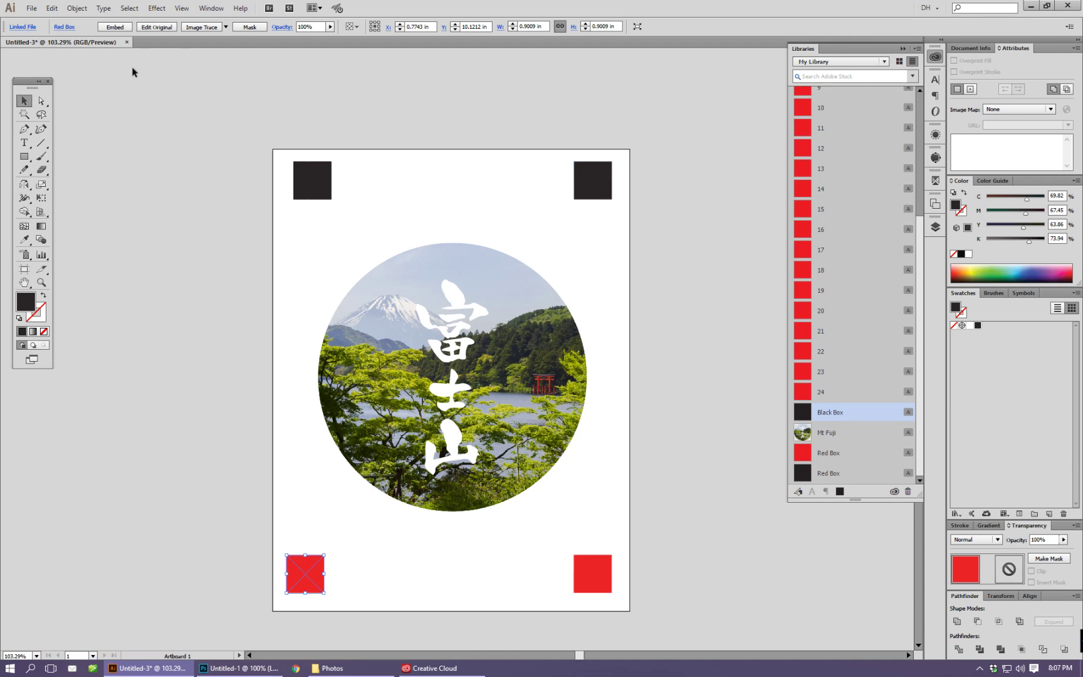
pyautogui.click(64, 29)
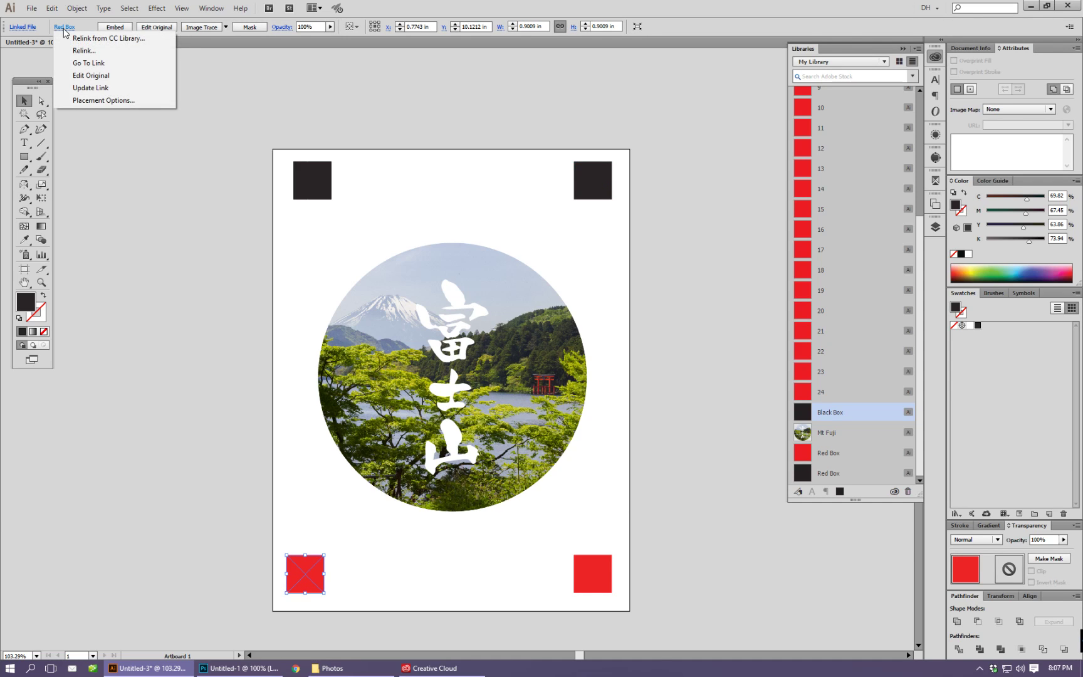
pyautogui.click(84, 39)
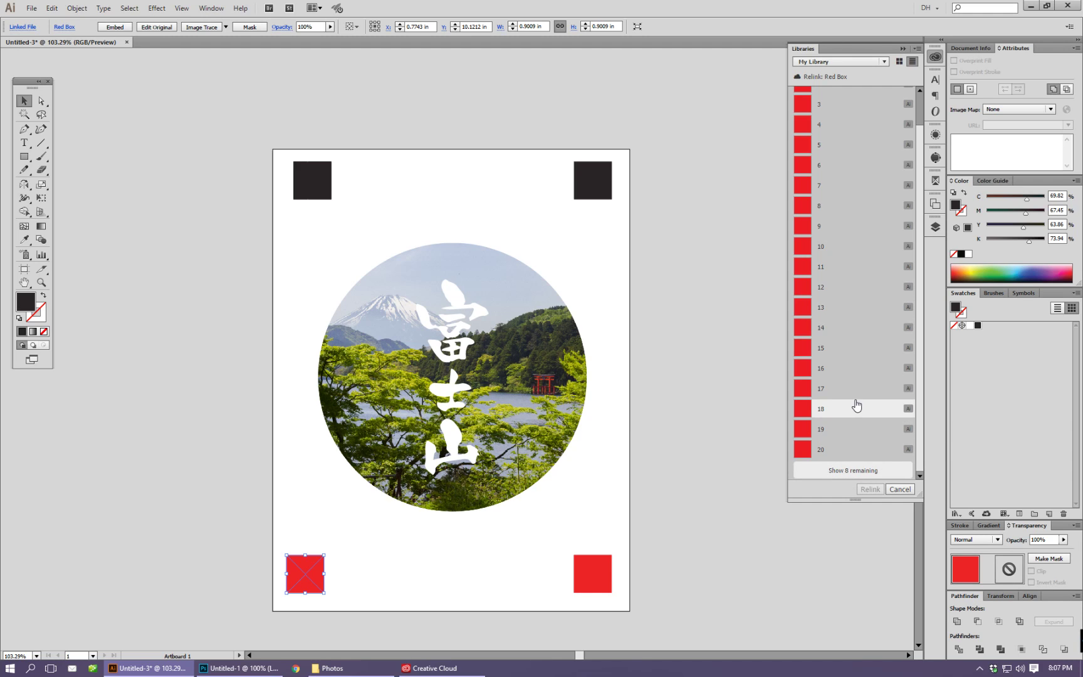
pyautogui.click(840, 472)
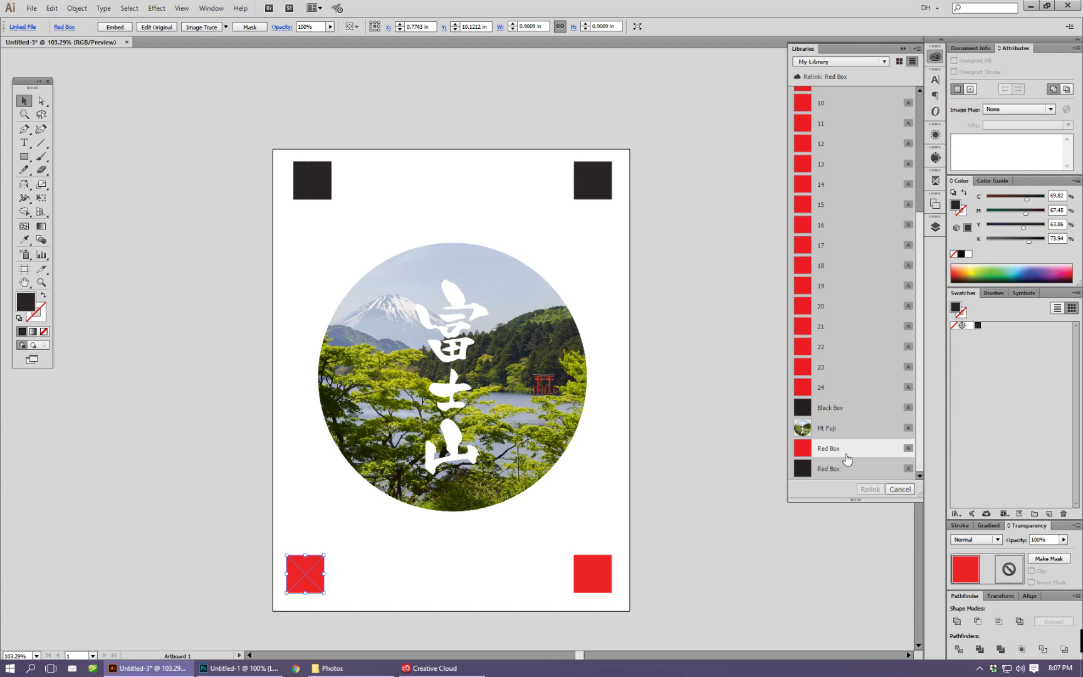
pyautogui.click(837, 409)
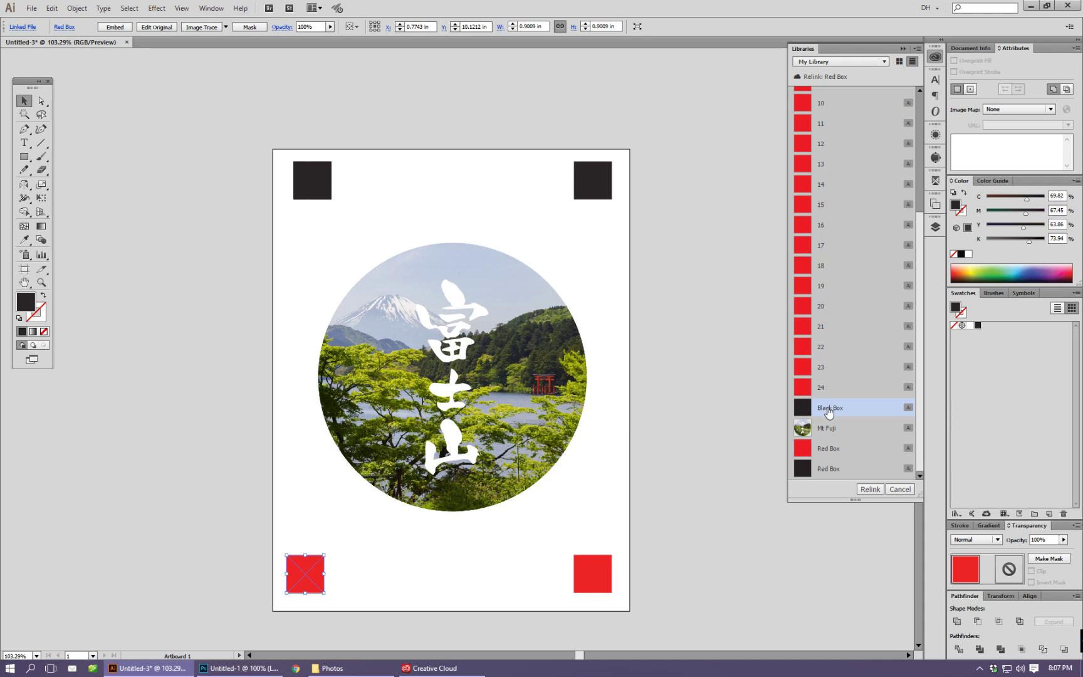
pyautogui.click(870, 490)
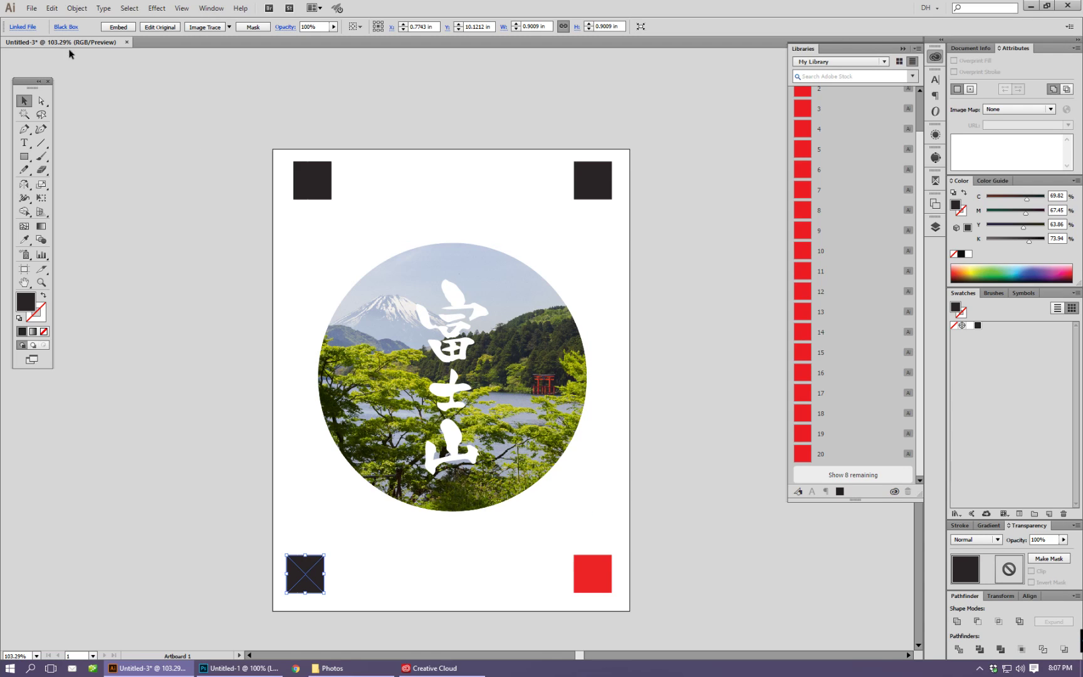
pyautogui.click(74, 27)
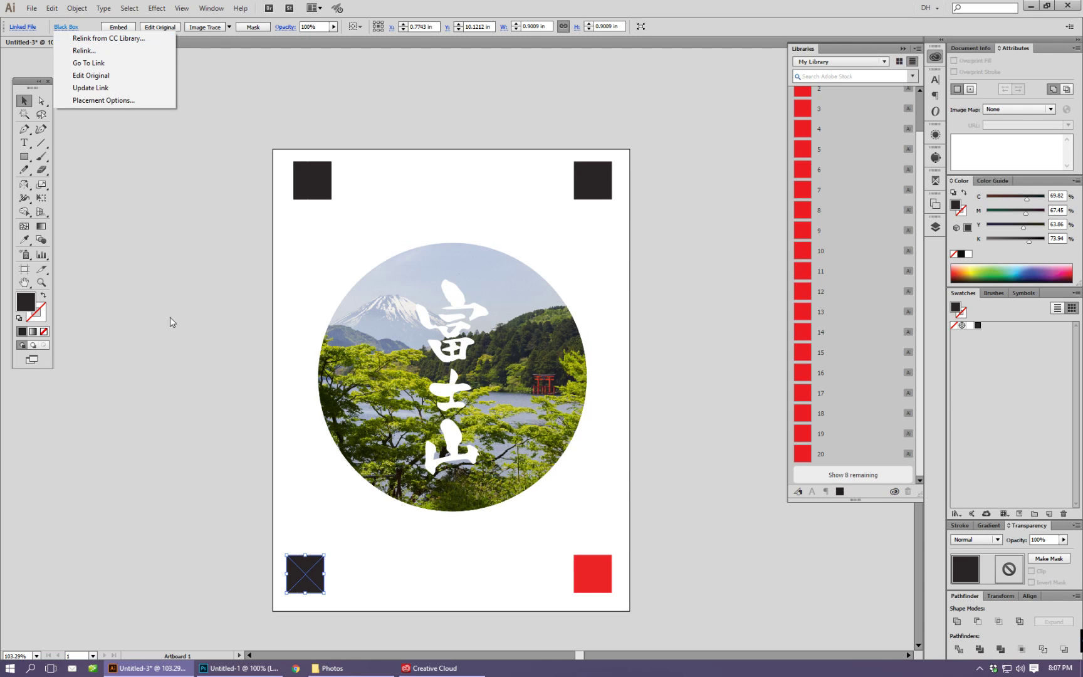
pyautogui.click(713, 30)
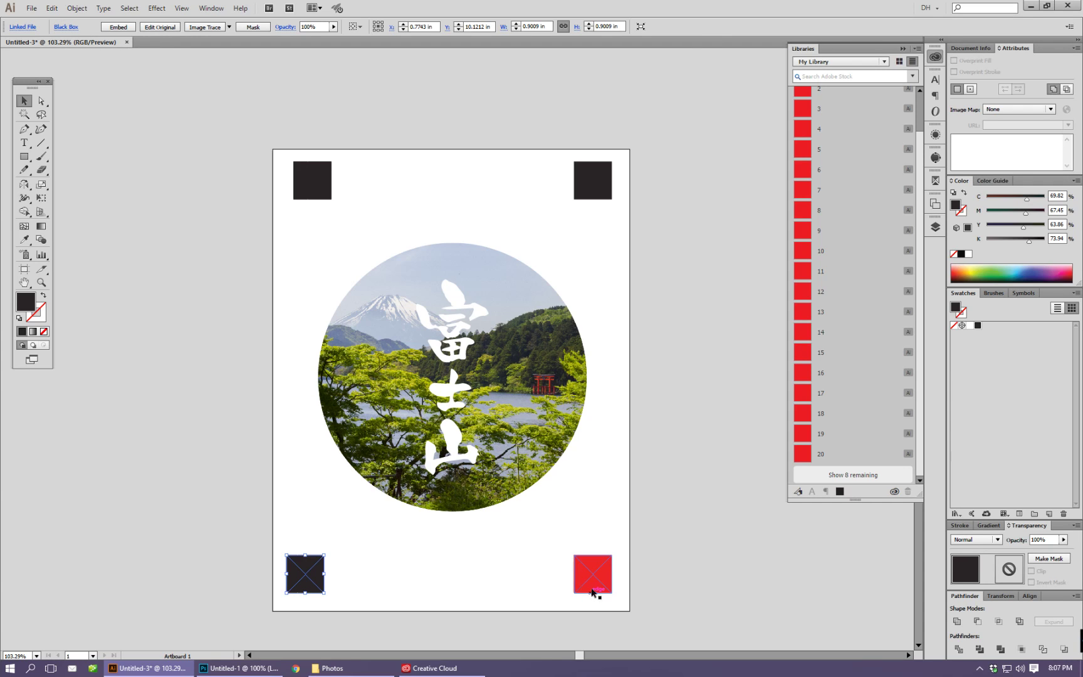
pyautogui.click(648, 410)
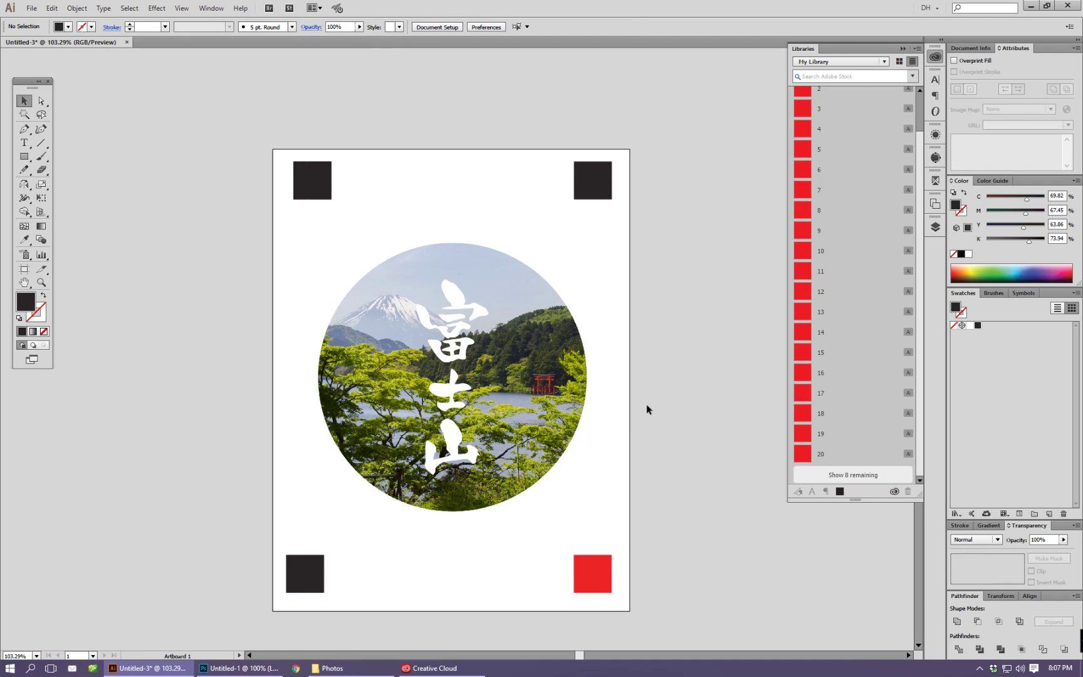
# Open the Mt Fuji graphic from My Library for editing in its own document
pyautogui.click(462, 372)
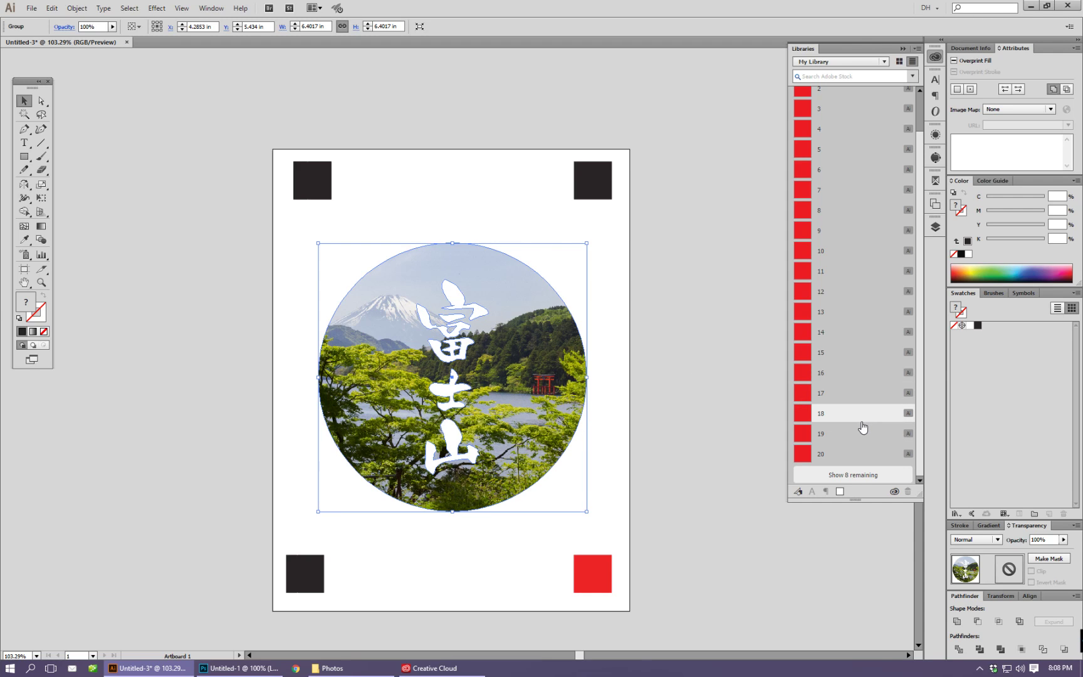
pyautogui.click(857, 475)
pyautogui.scroll(-3, 858, 475)
pyautogui.click(840, 433)
pyautogui.rightClick(840, 435)
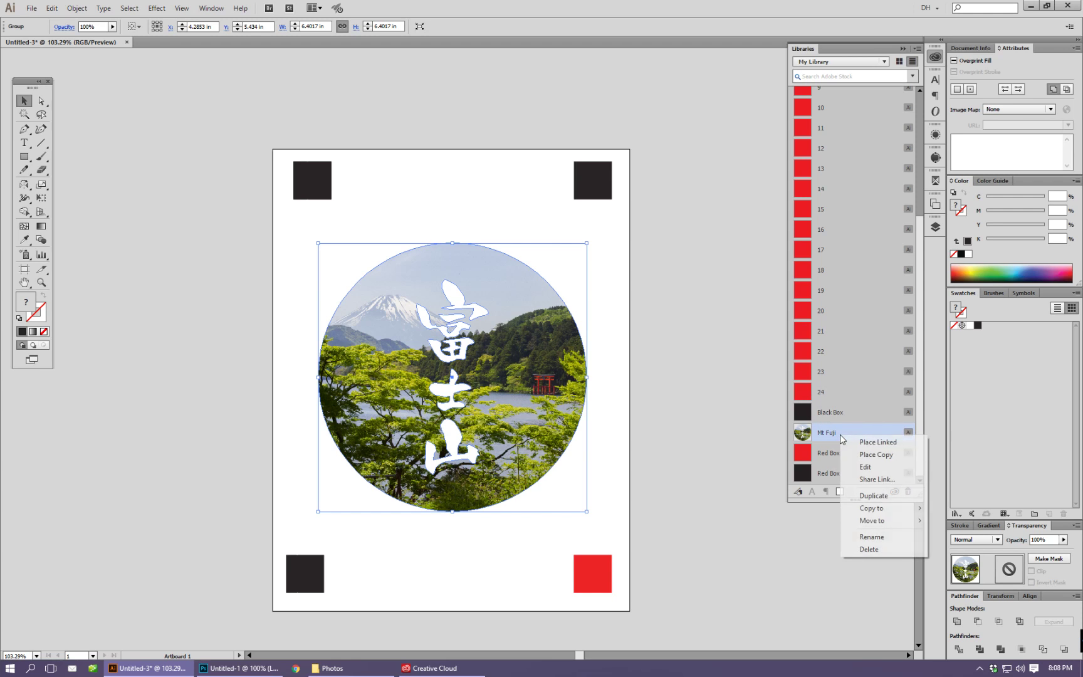
pyautogui.click(872, 468)
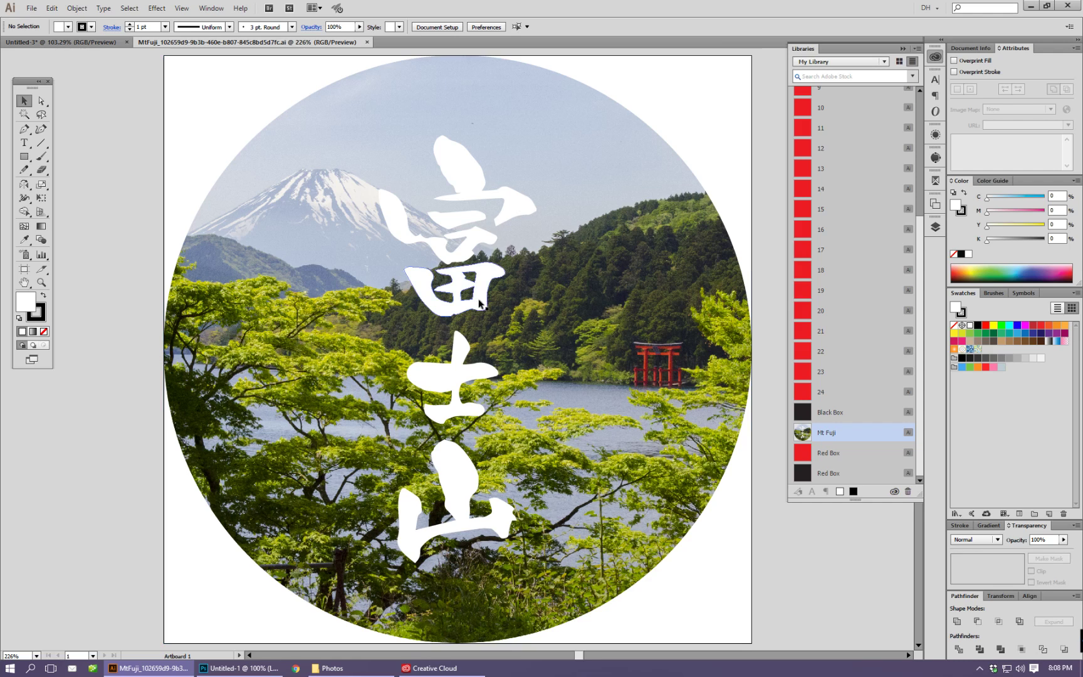
# Fill all the white calligraphy characters over the Mt Fuji photo with the red swatch
pyautogui.click(491, 282)
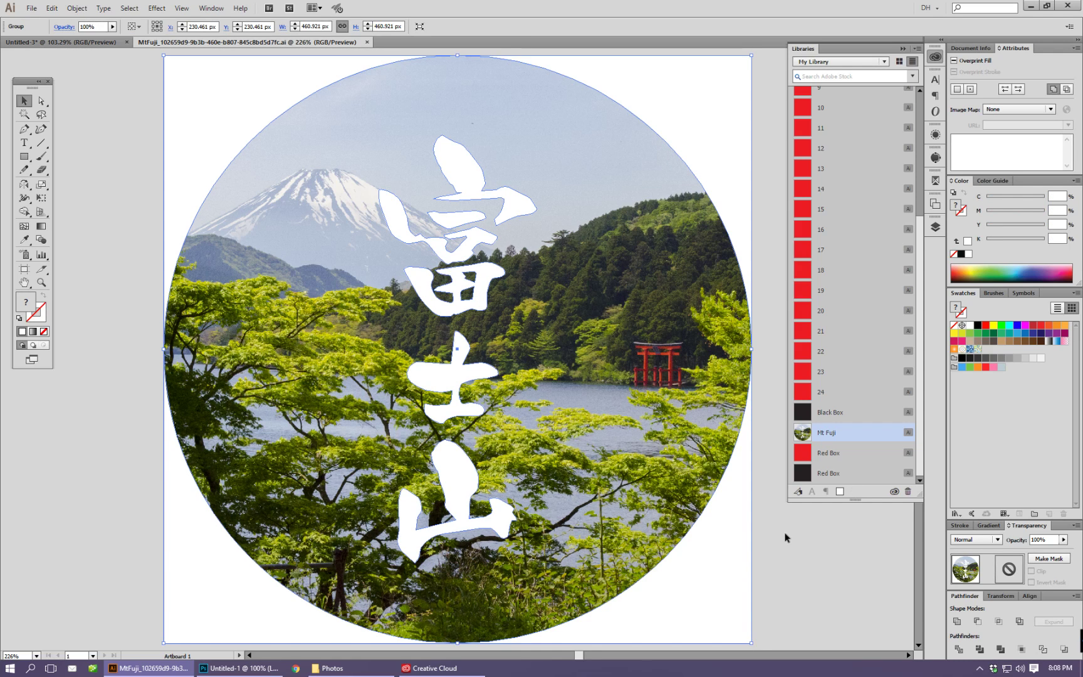
pyautogui.press('a')
pyautogui.click(483, 280)
pyautogui.keyDown('alt'); pyautogui.click(483, 280); pyautogui.keyUp('alt')
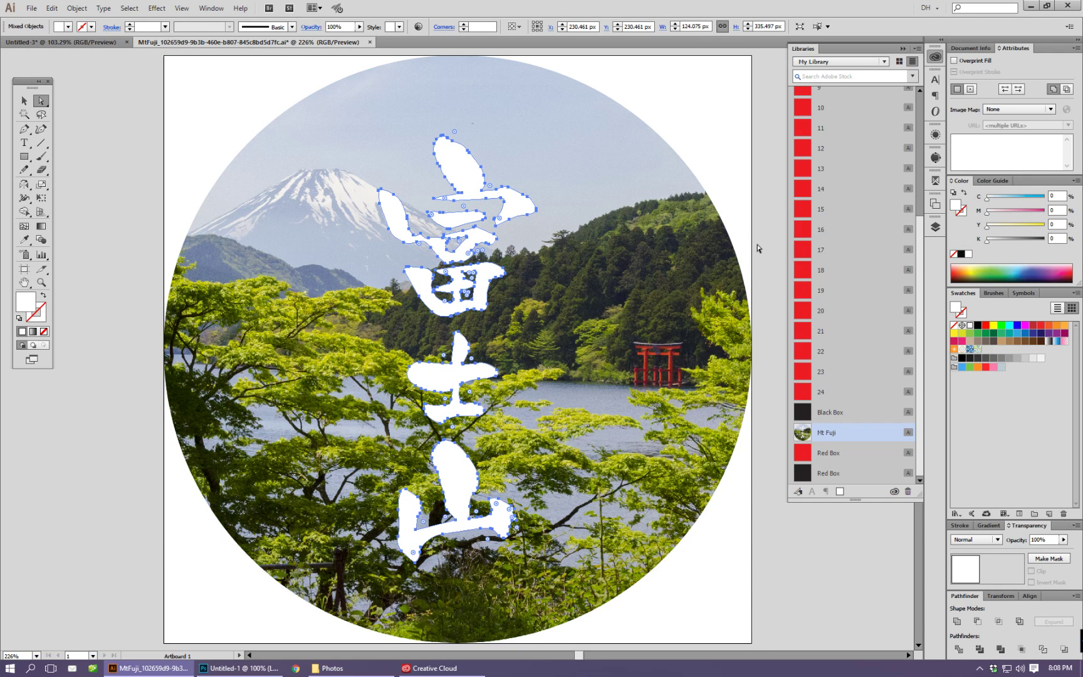
pyautogui.click(986, 325)
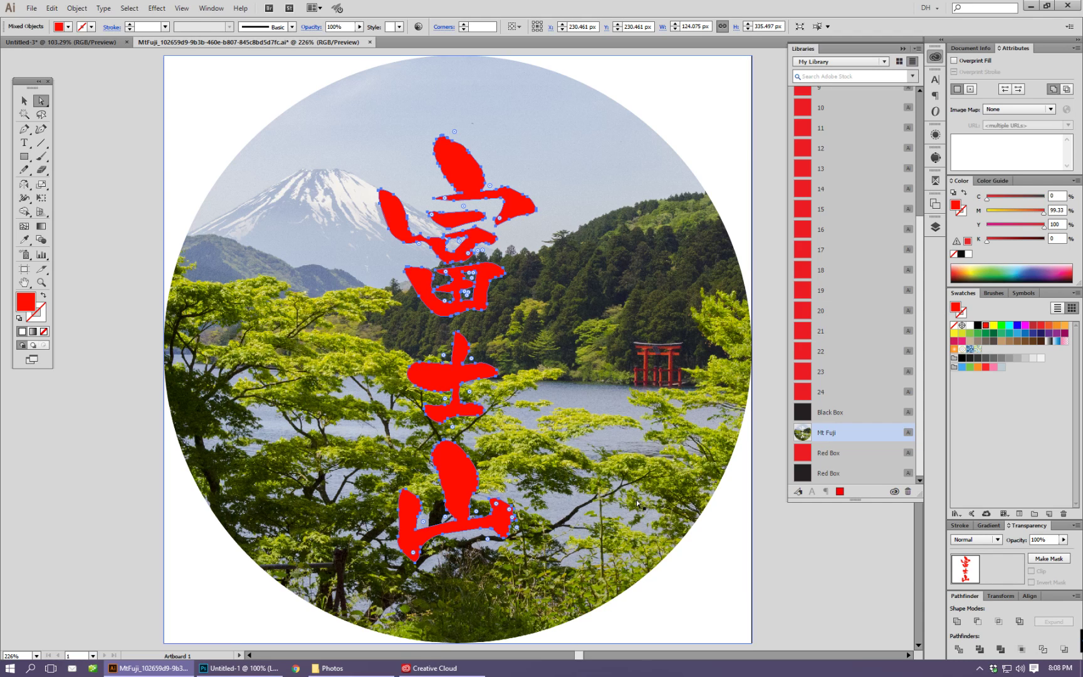
pyautogui.click(768, 593)
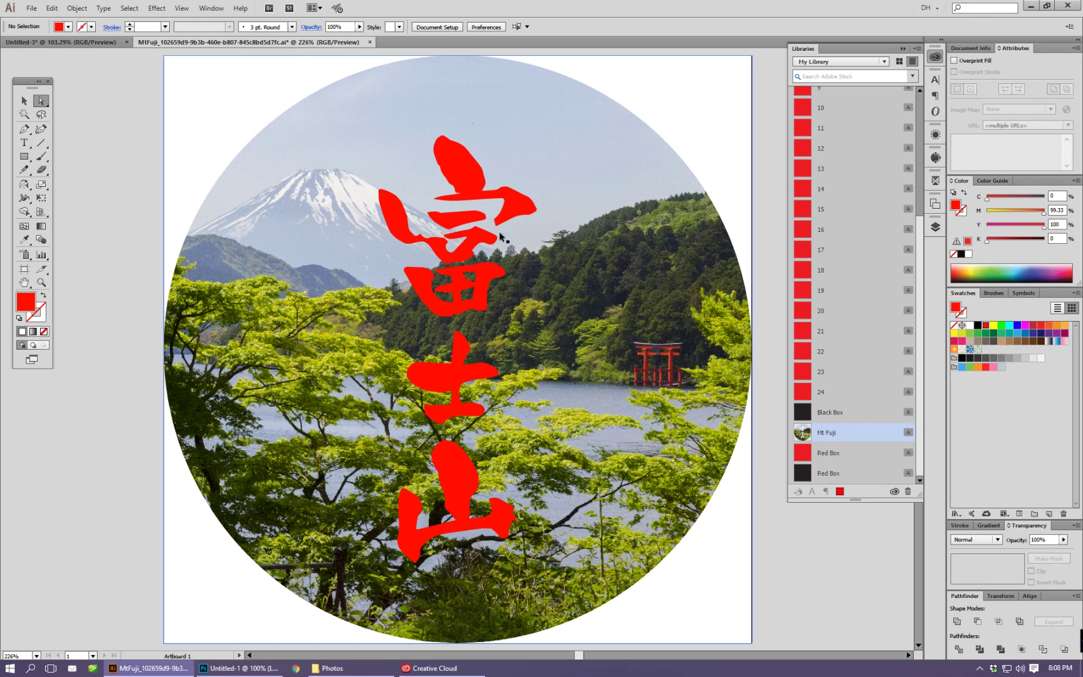
# Save the edited Mt Fuji graphic, close its document and deselect the artwork on the poster
pyautogui.hotkey('ctrl', 's')
pyautogui.click(368, 42)
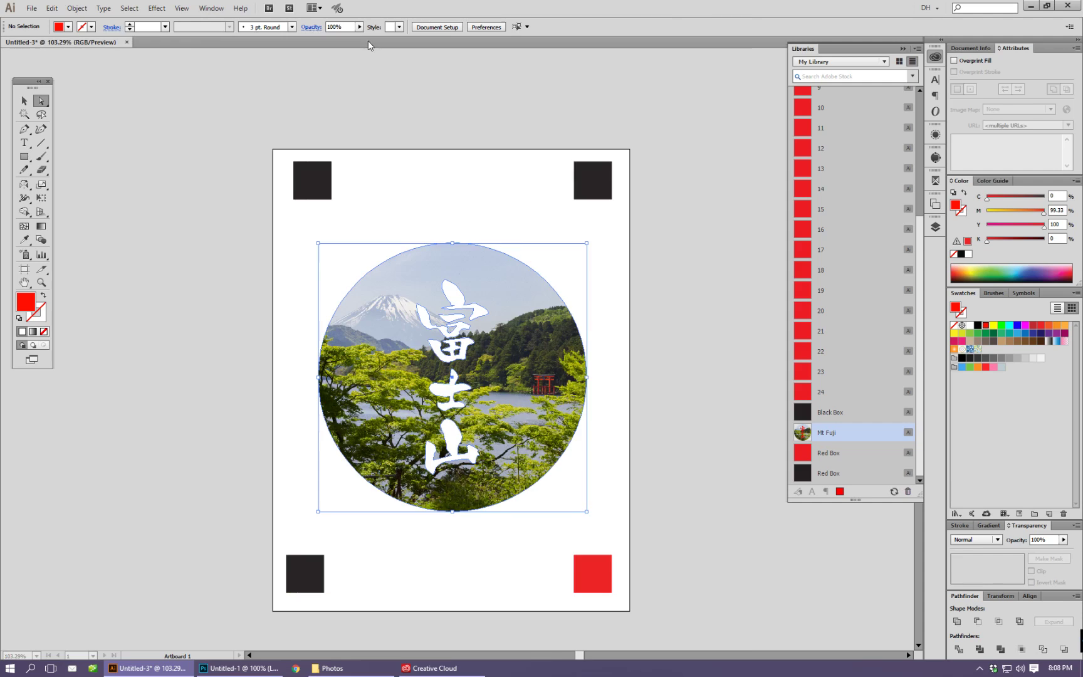
pyautogui.click(684, 404)
# Reopen the Mt Fuji library graphic for editing and move the whole artwork group off-center on its artboard
pyautogui.rightClick(828, 432)
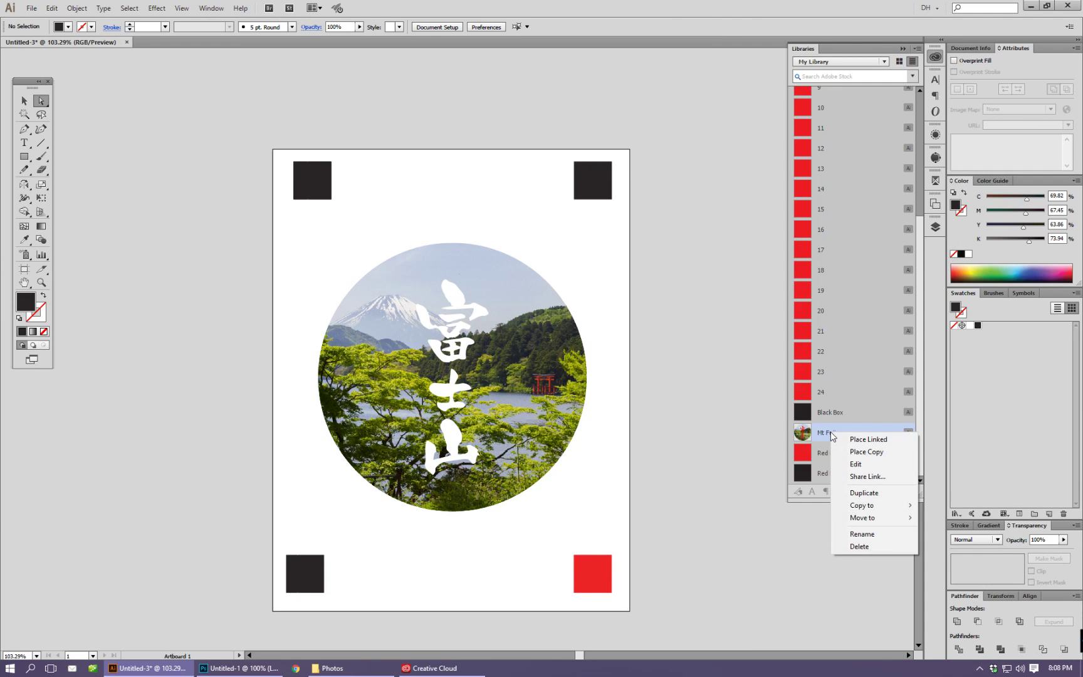
pyautogui.click(868, 463)
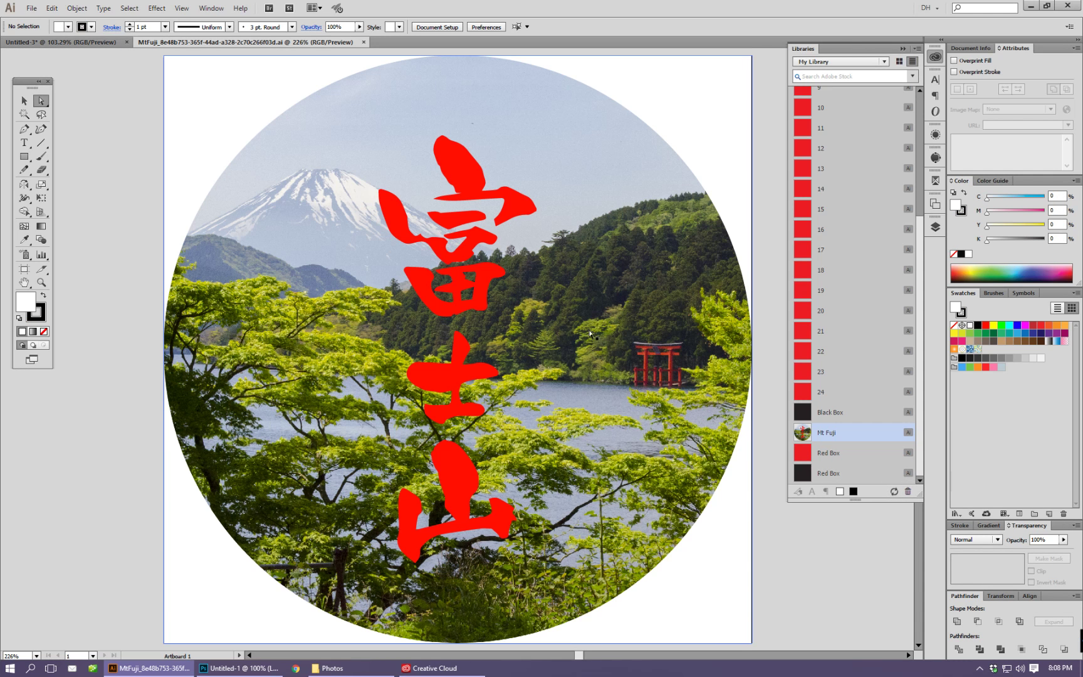
pyautogui.press('v')
pyautogui.click(647, 276)
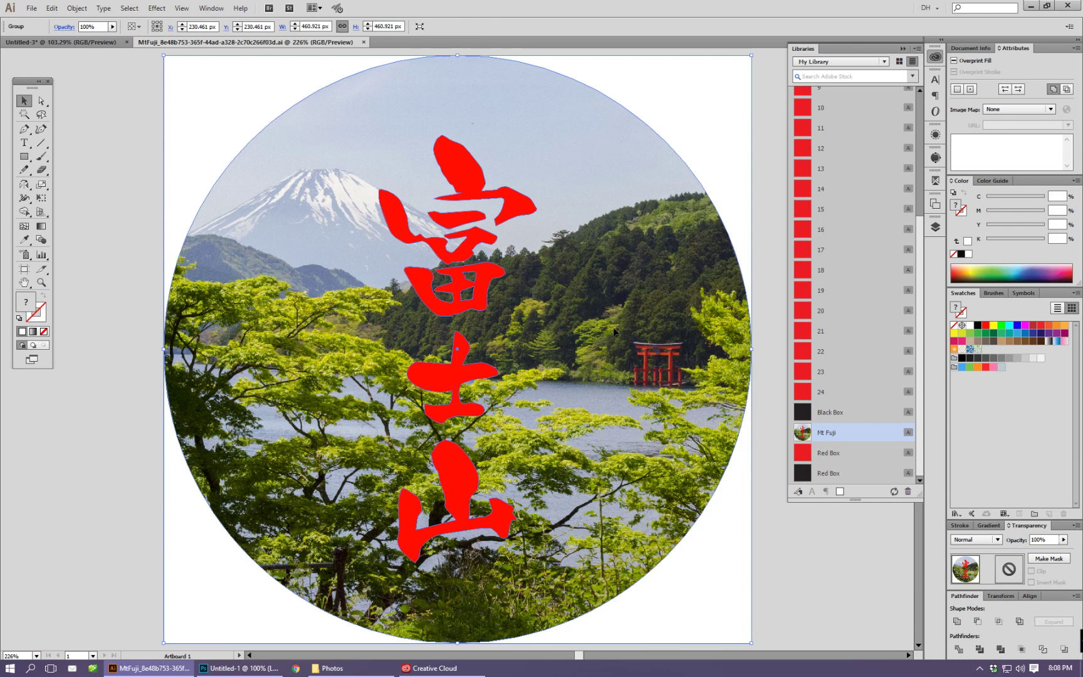
pyautogui.click(773, 503)
pyautogui.moveTo(145, 202); pyautogui.dragTo(304, 357)
pyautogui.click(773, 527)
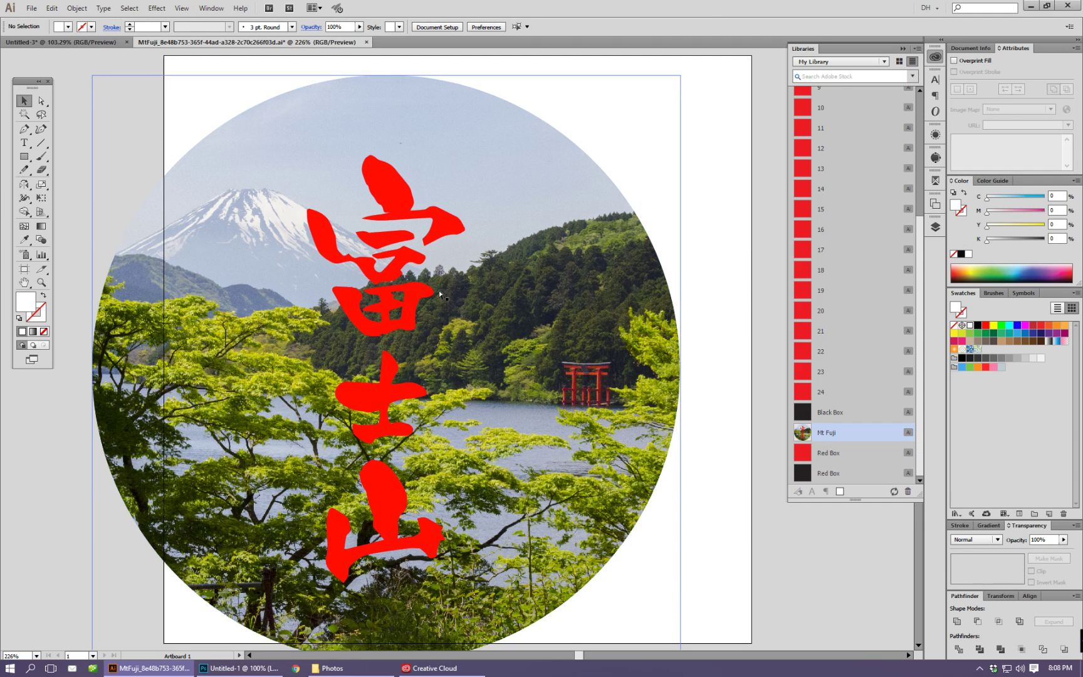
# Shift the landscape photo right and down inside its circular clipping mask, leaving the red characters in place
pyautogui.press('a')
pyautogui.moveTo(539, 314); pyautogui.dragTo(618, 258)
pyautogui.press('v')
pyautogui.click(603, 170)
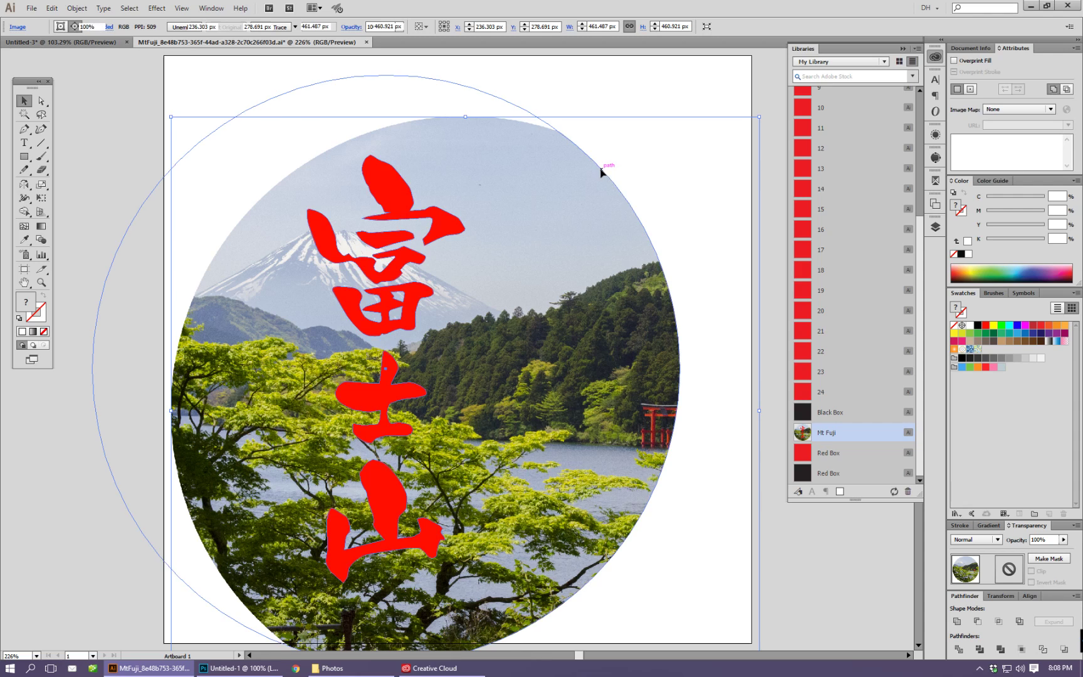
pyautogui.rightClick(603, 169)
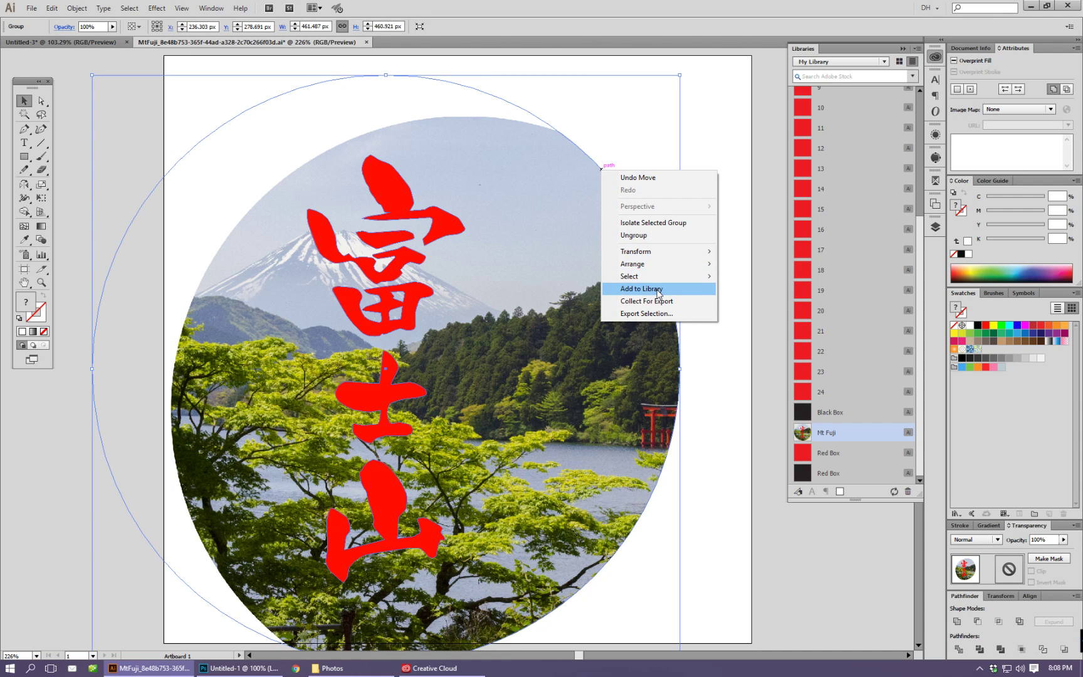
pyautogui.click(558, 136)
pyautogui.click(707, 314)
# Fill the uppermost brush stroke of the first calligraphy character with magenta
pyautogui.press('a')
pyautogui.click(539, 250)
pyautogui.click(450, 220)
pyautogui.click(1025, 325)
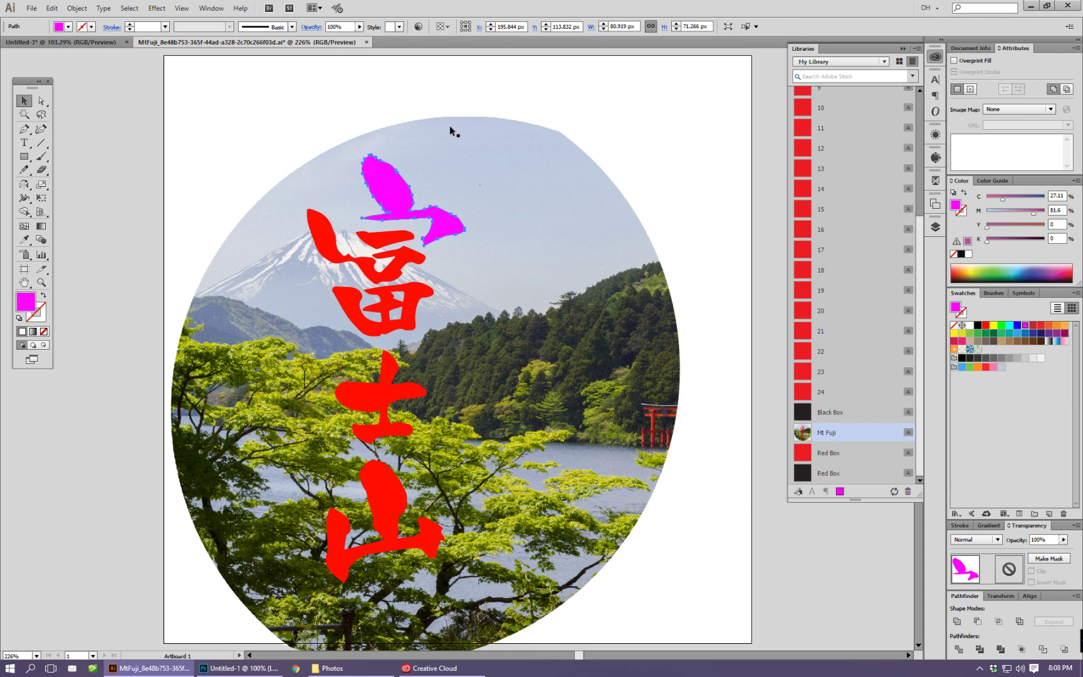
# Check the edited Mt Fuji graphic's storage folder in the Save As dialog, and cancel without saving a copy
pyautogui.click(63, 42)
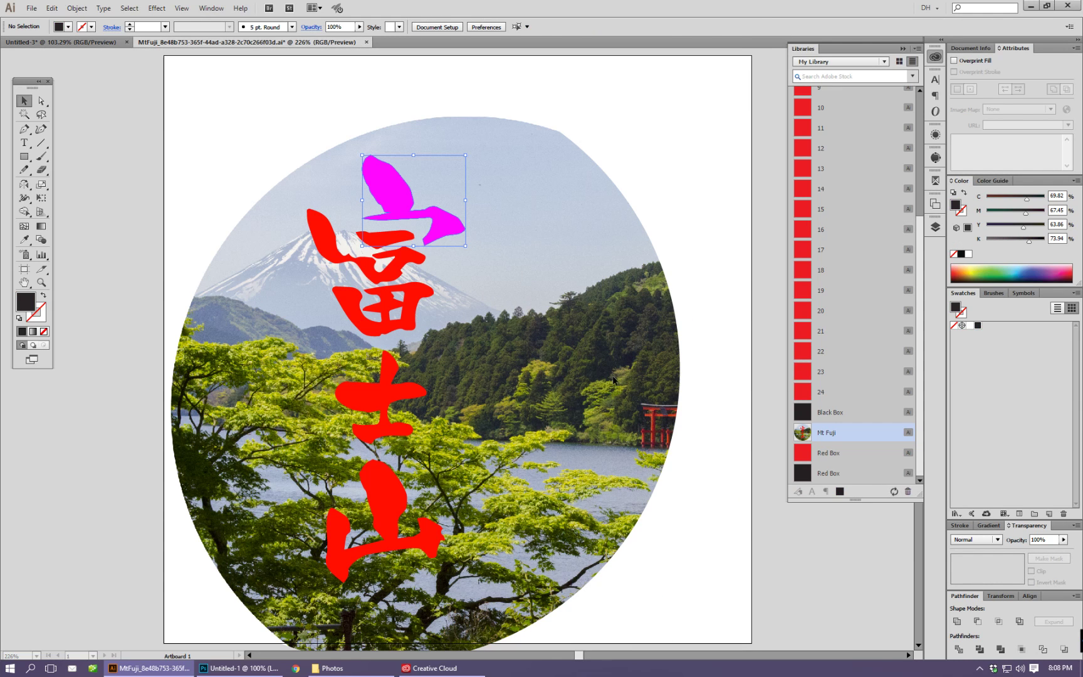
pyautogui.click(273, 43)
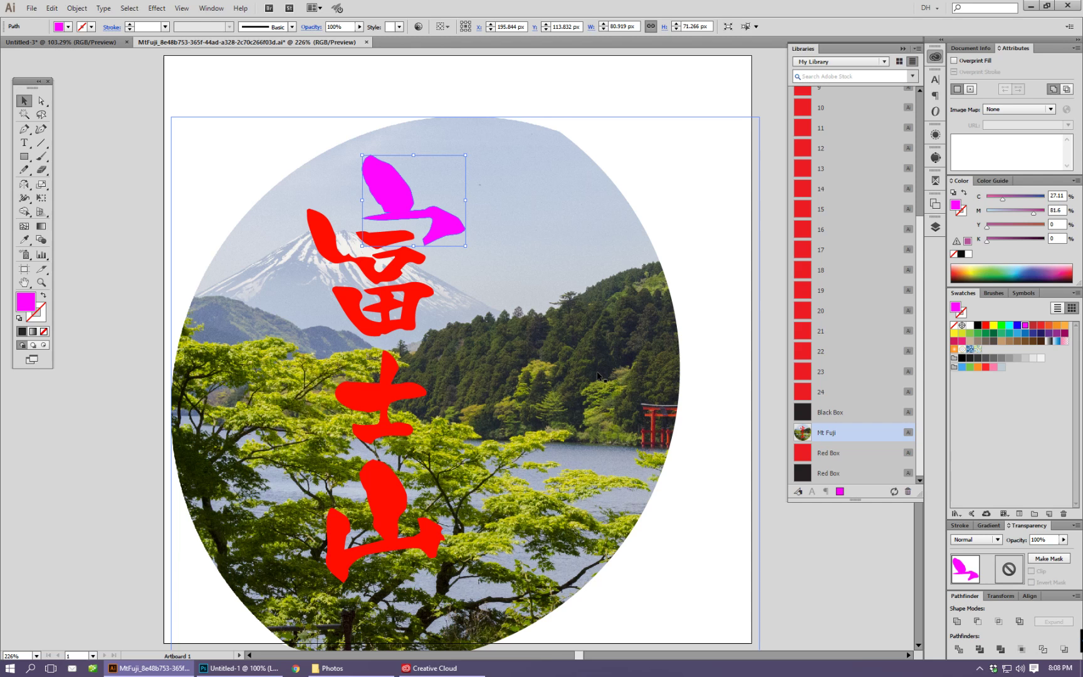
pyautogui.press('a')
pyautogui.hotkey('ctrl', 'shift', 's')
pyautogui.moveTo(311, 17); pyautogui.dragTo(584, 255)
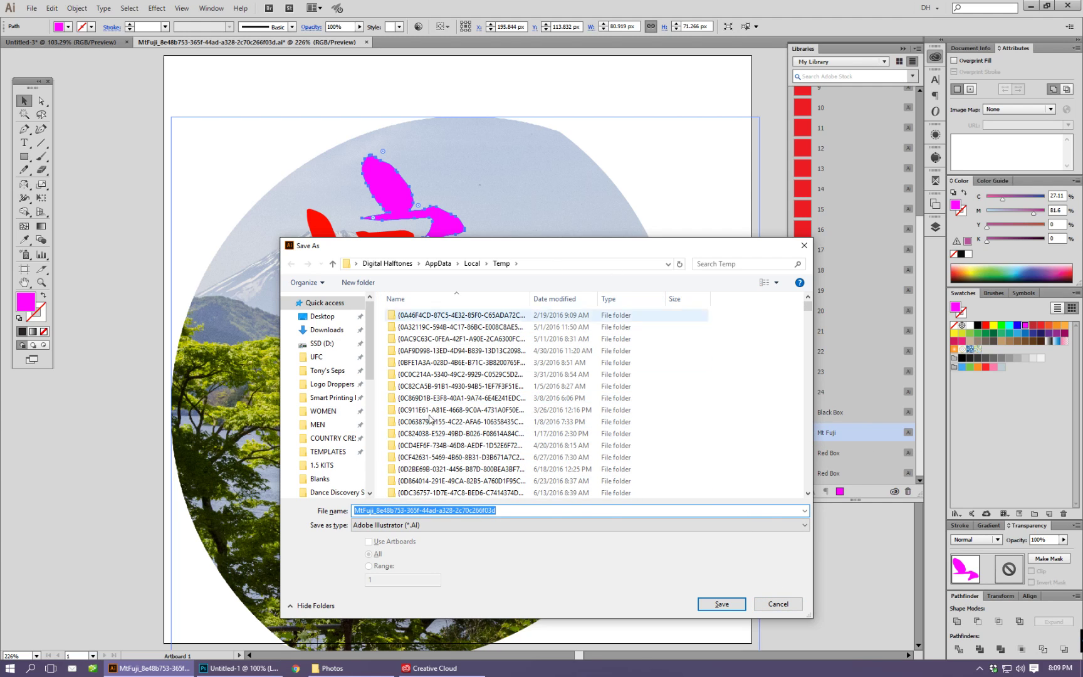
pyautogui.click(778, 603)
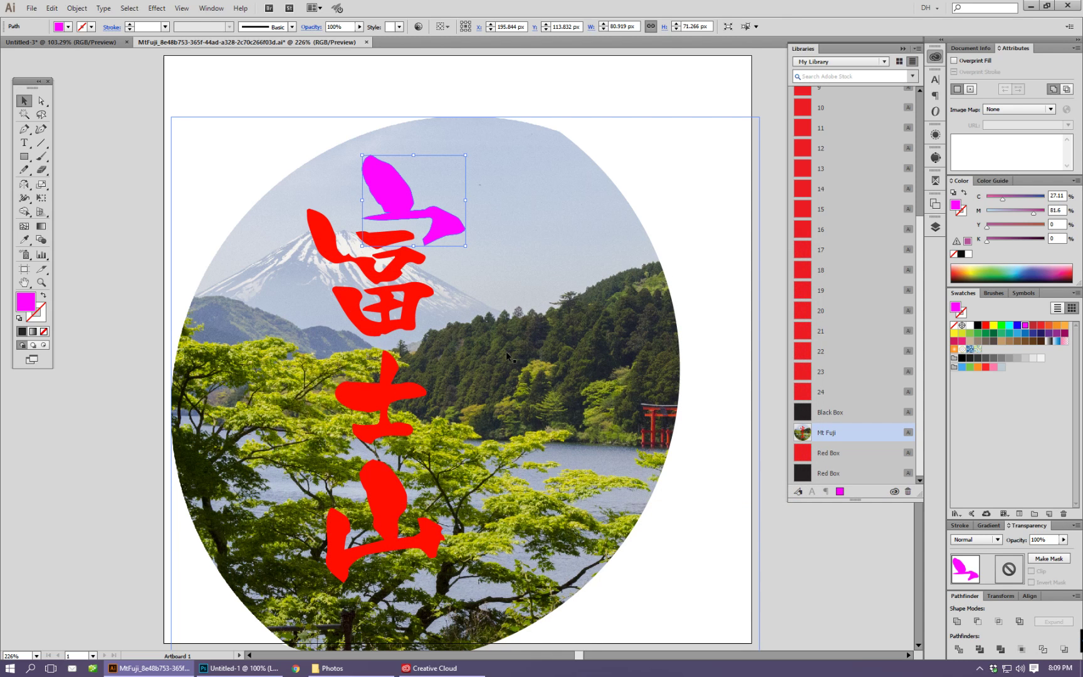
# Close the Mt Fuji graphic's document without saving its changes
pyautogui.click(368, 40)
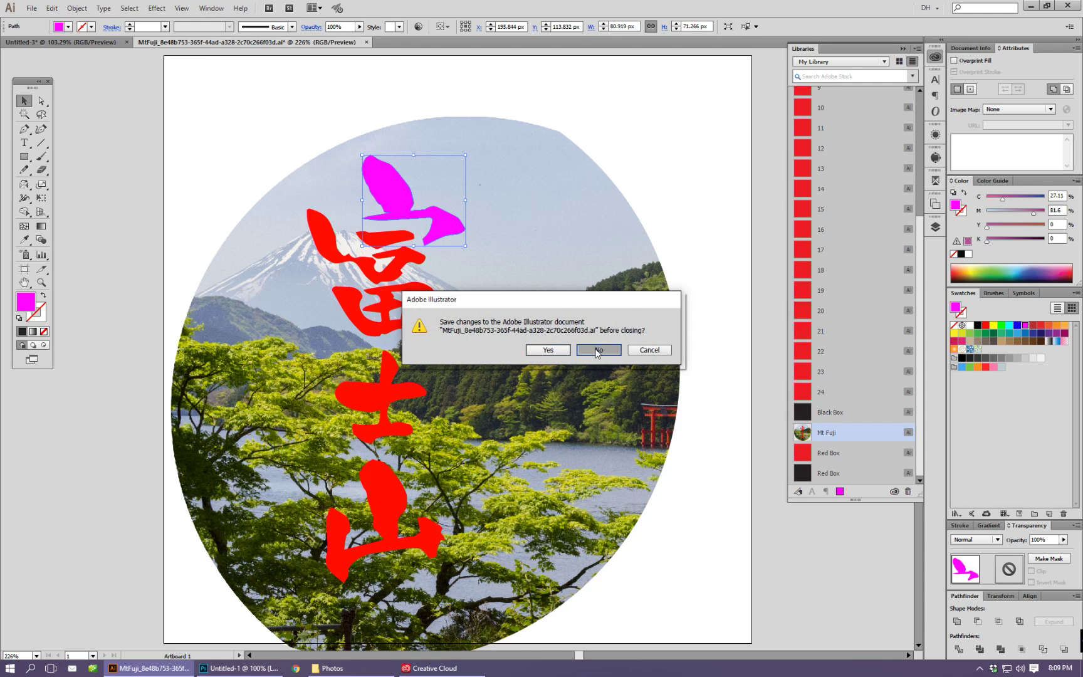
pyautogui.click(600, 352)
pyautogui.click(652, 401)
# Open the Mt Fuji library graphic for editing, select its artwork to inspect it, and close the document unchanged
pyautogui.rightClick(858, 435)
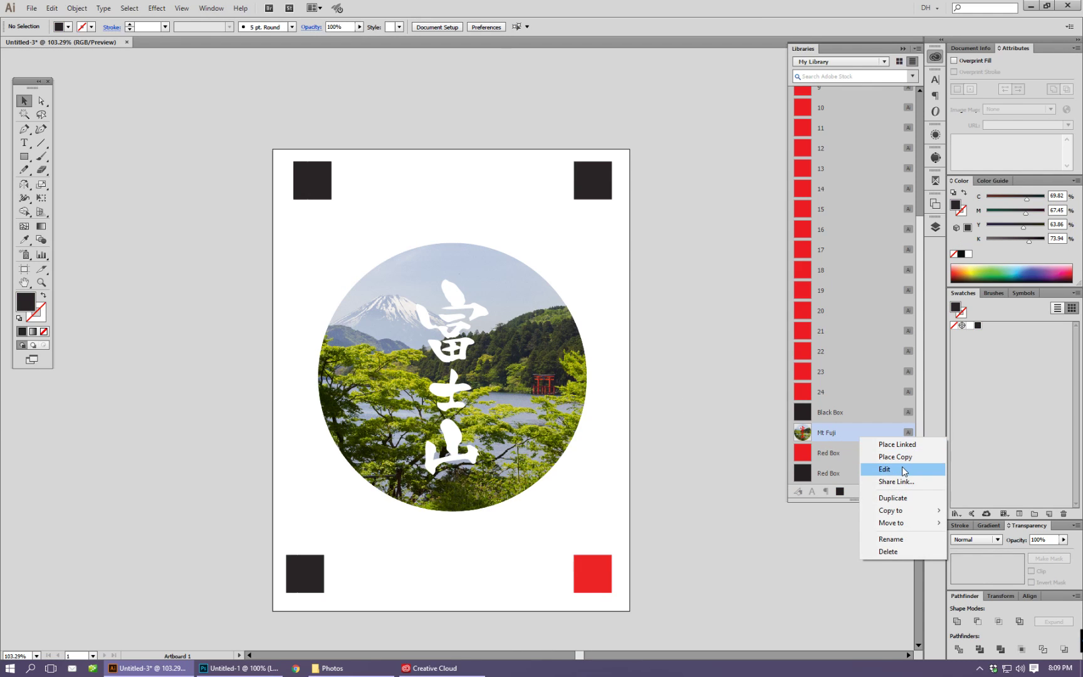
pyautogui.click(877, 470)
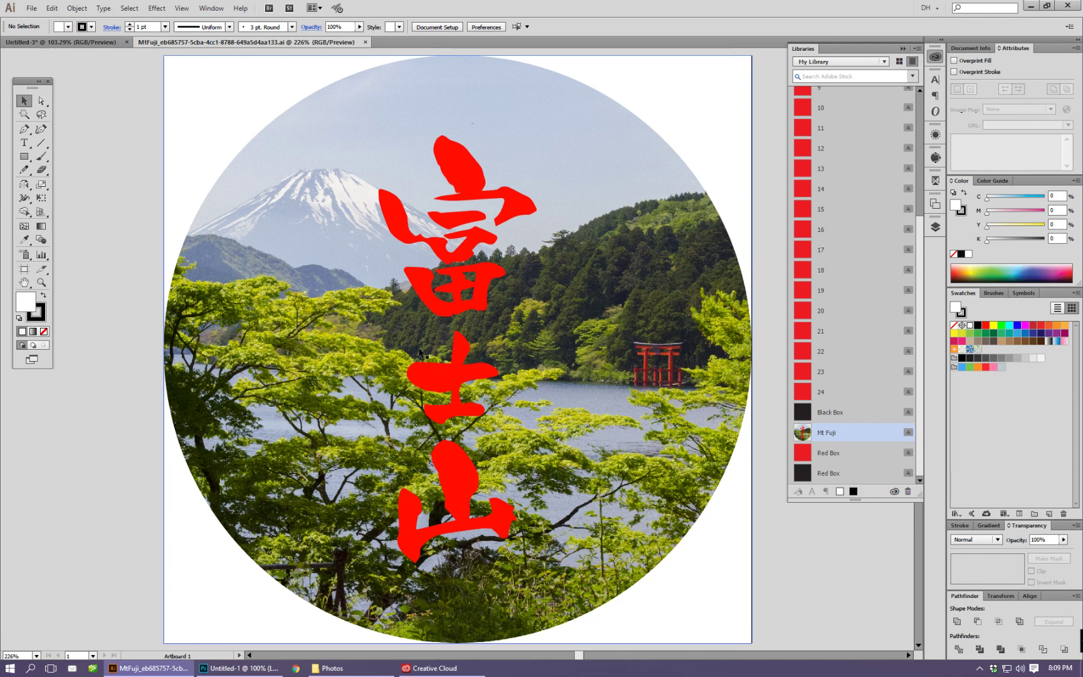
pyautogui.moveTo(91, 164); pyautogui.dragTo(507, 426)
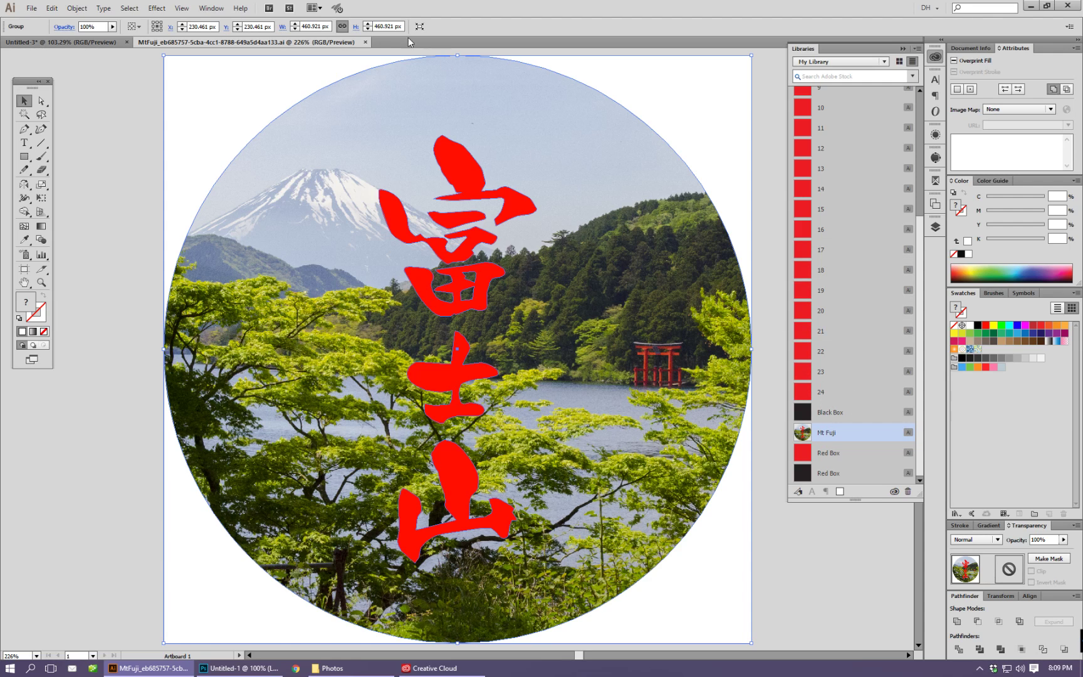
pyautogui.click(366, 43)
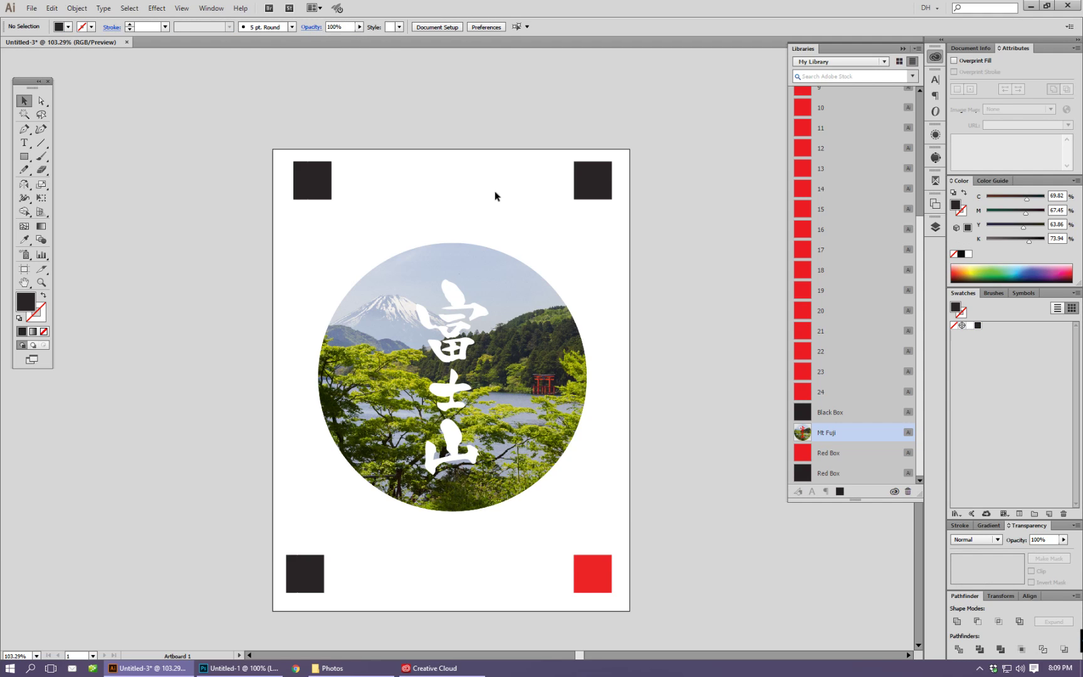
# Convert the poster's black swatch to a spot color named "Spot Black" and add it to My Library
pyautogui.scroll(5, 884, 257)
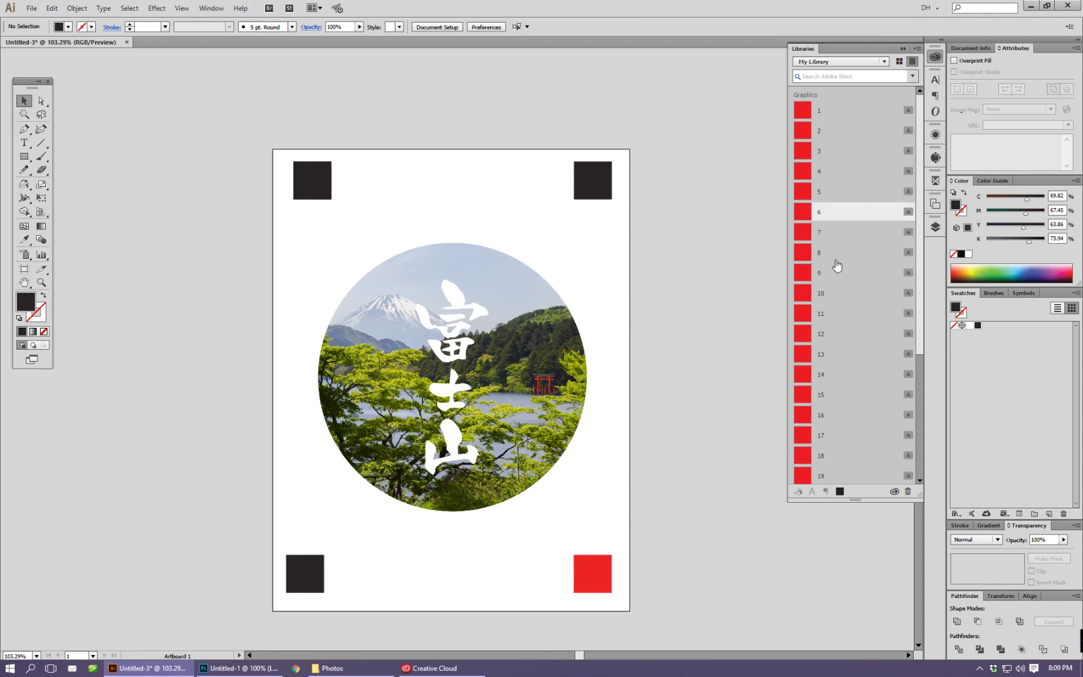
pyautogui.doubleClick(978, 327)
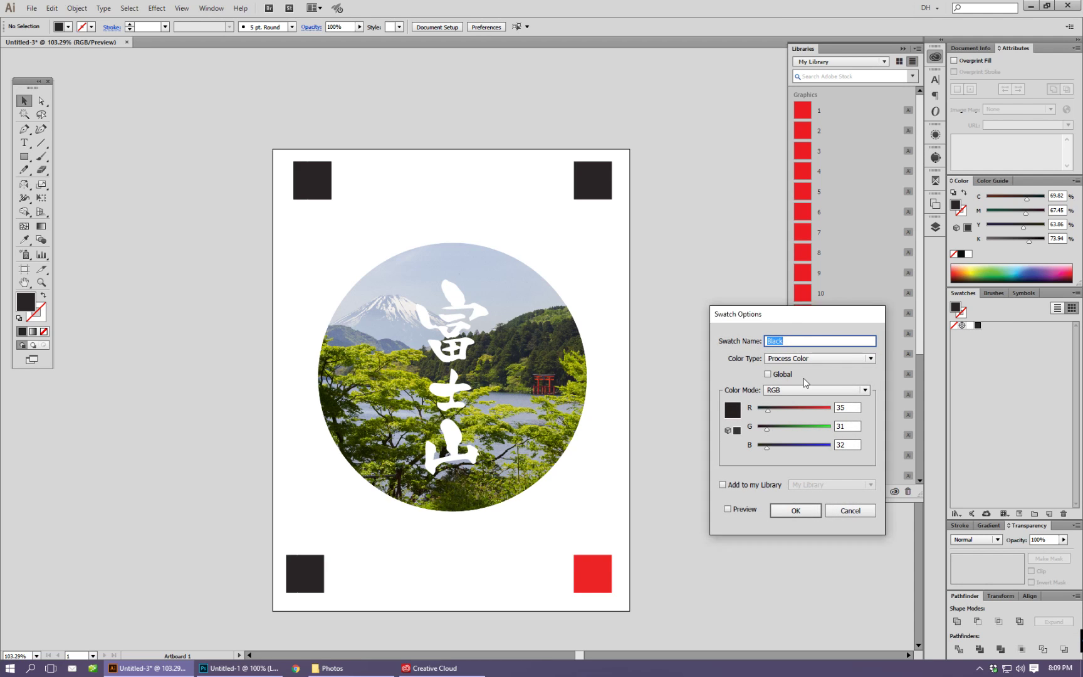
pyautogui.write('Spot')
pyautogui.click(800, 358)
pyautogui.click(797, 380)
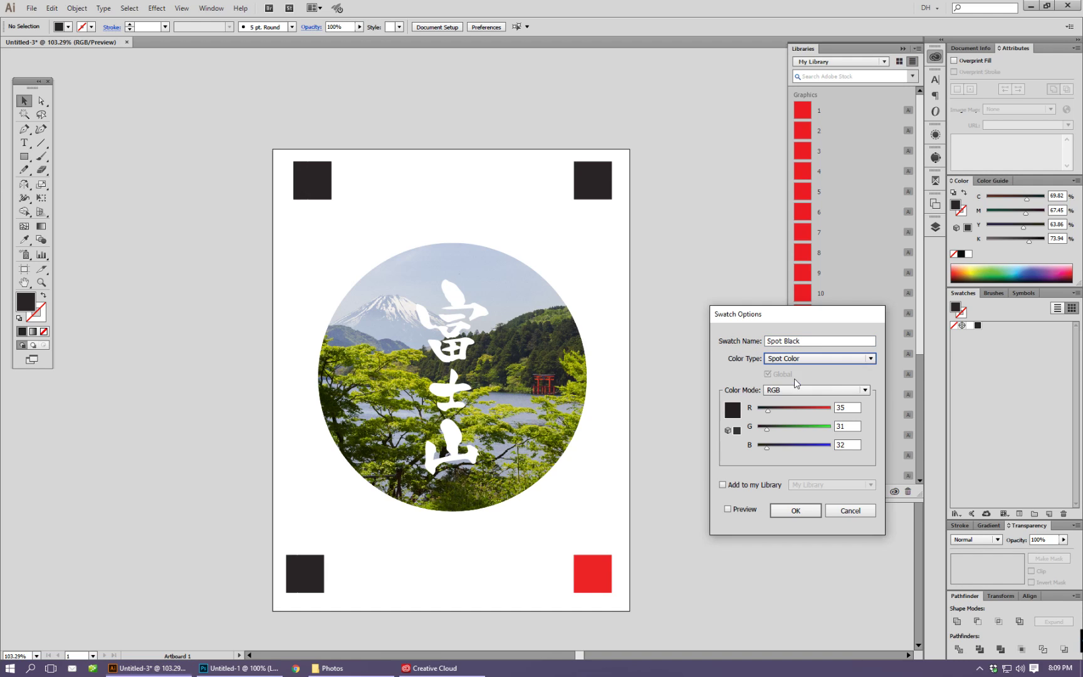
pyautogui.click(722, 485)
pyautogui.click(811, 513)
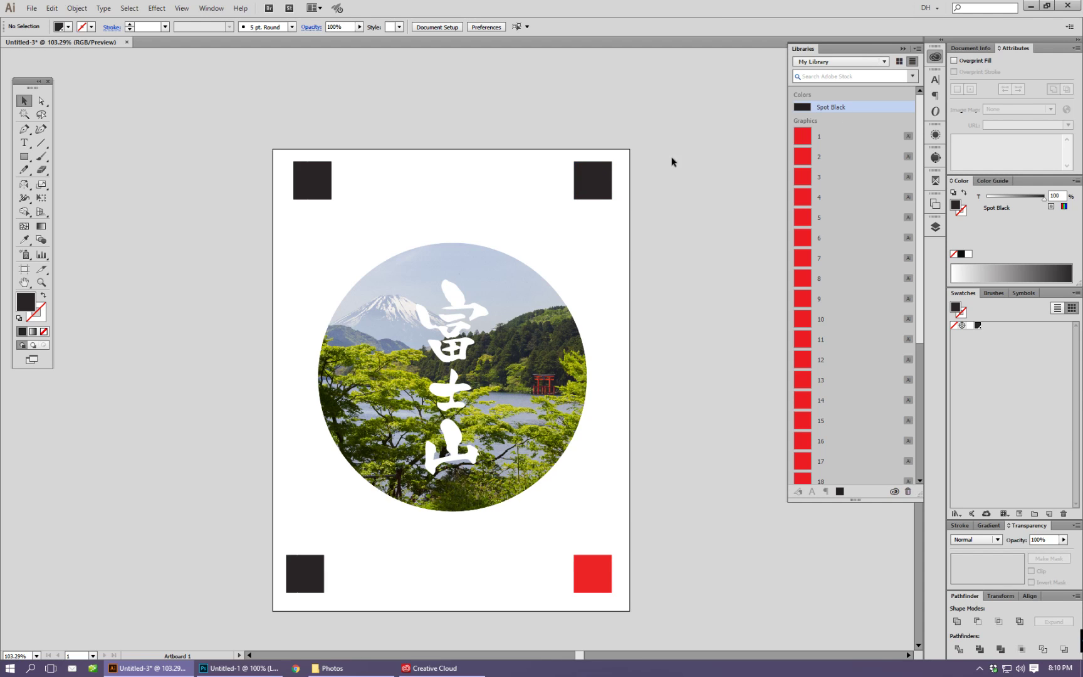
# Fill the poster's upper-left black square with the library color Spot Black, and deselect it
pyautogui.click(312, 185)
pyautogui.click(115, 29)
pyautogui.click(826, 108)
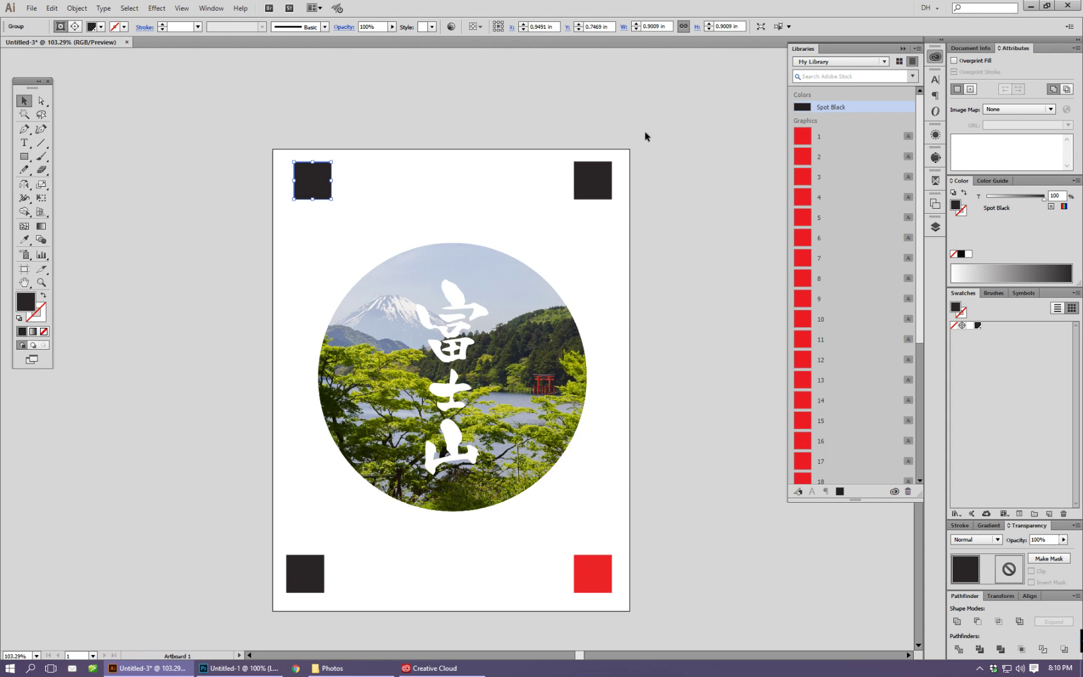
pyautogui.click(468, 177)
pyautogui.click(318, 181)
pyautogui.click(448, 173)
# Change the library's Spot Black color to a dusty pink and check the fill of the poster's upper-left square
pyautogui.rightClick(802, 105)
pyautogui.click(857, 124)
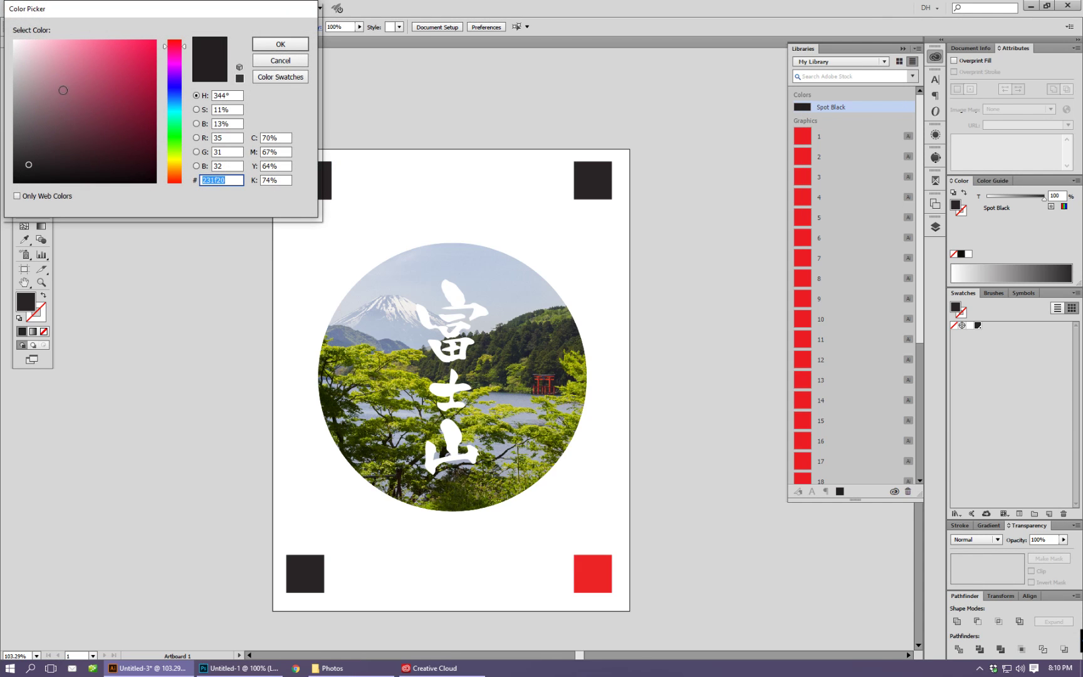
pyautogui.click(53, 73)
pyautogui.click(293, 45)
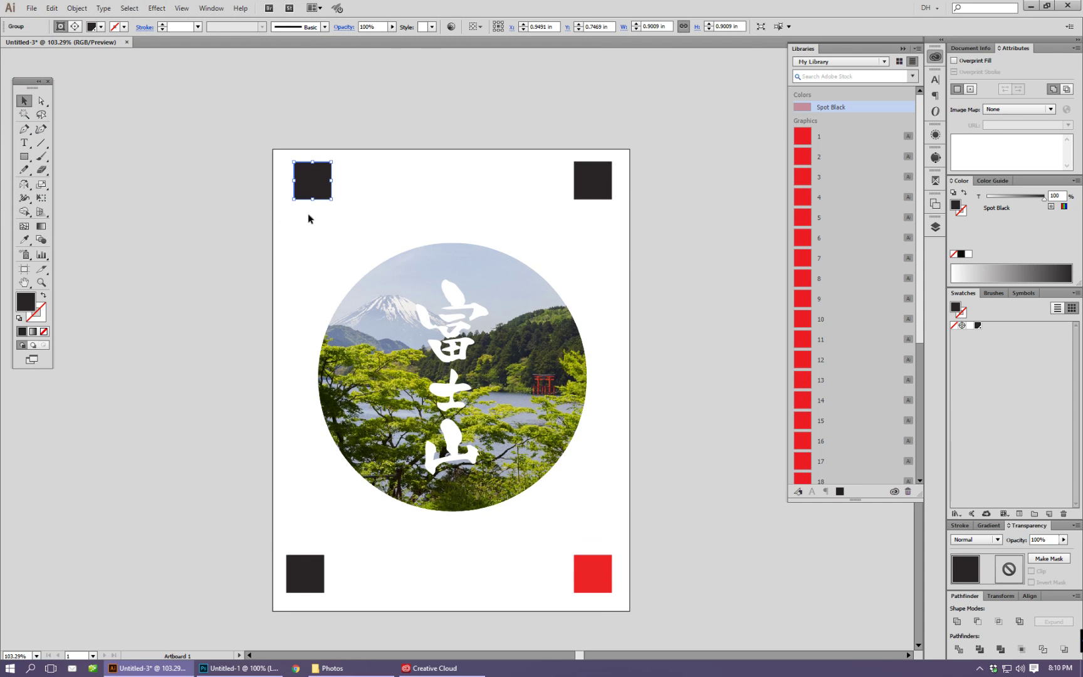
pyautogui.click(467, 378)
pyautogui.click(707, 274)
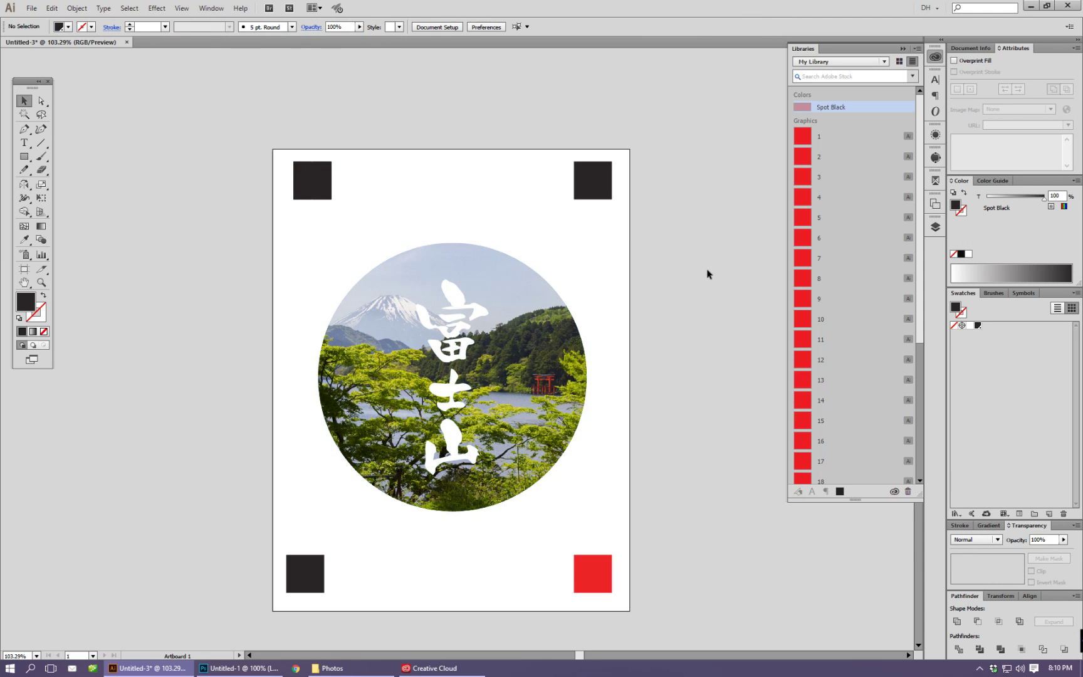
pyautogui.click(313, 197)
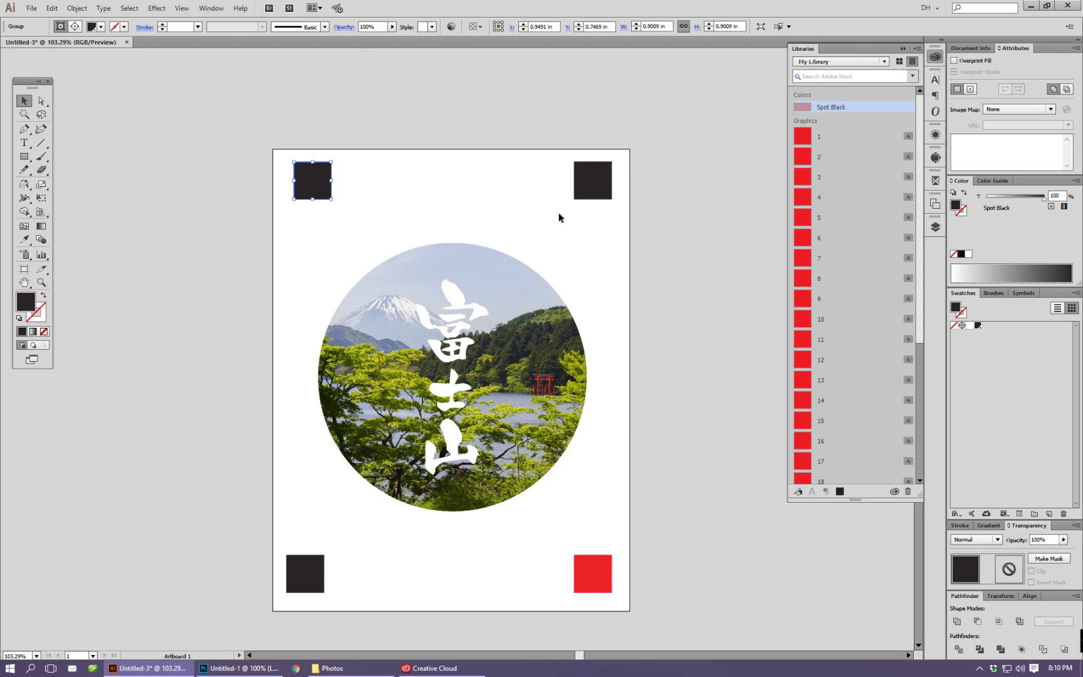
pyautogui.click(386, 186)
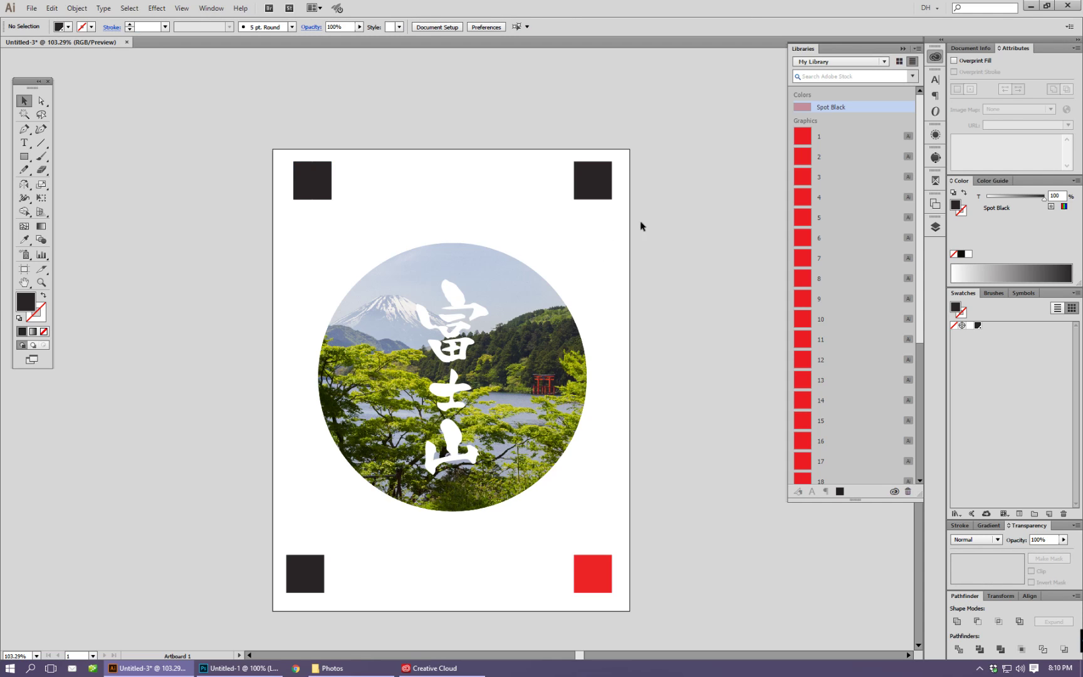
# Add the pink Spot Black library color to the document's swatches
pyautogui.rightClick(856, 108)
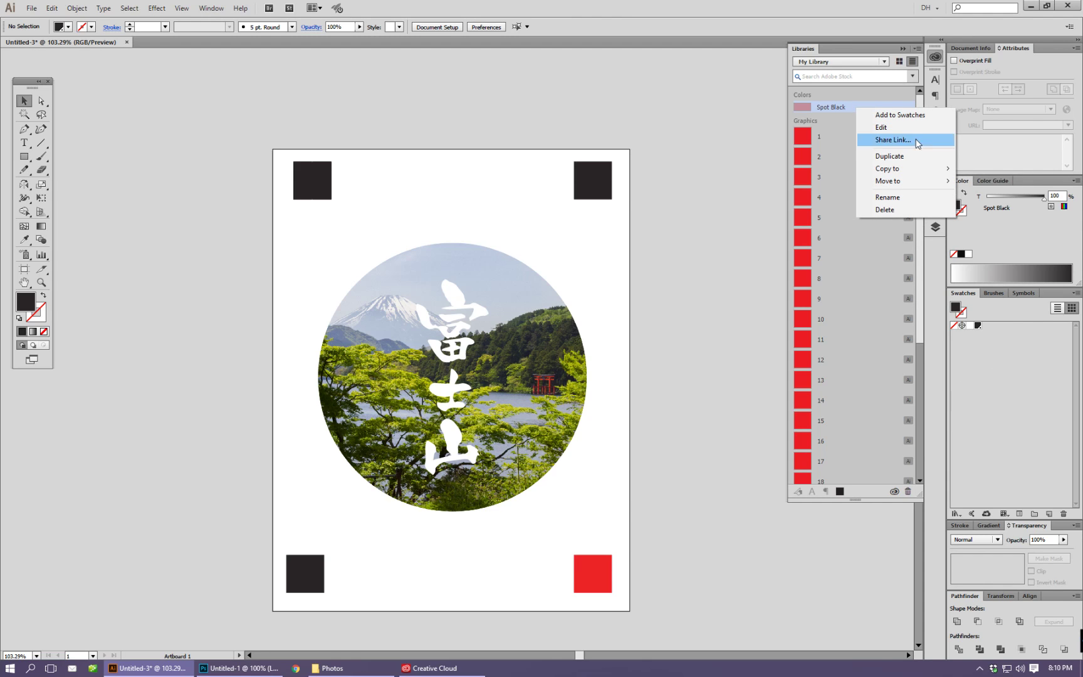
pyautogui.click(897, 116)
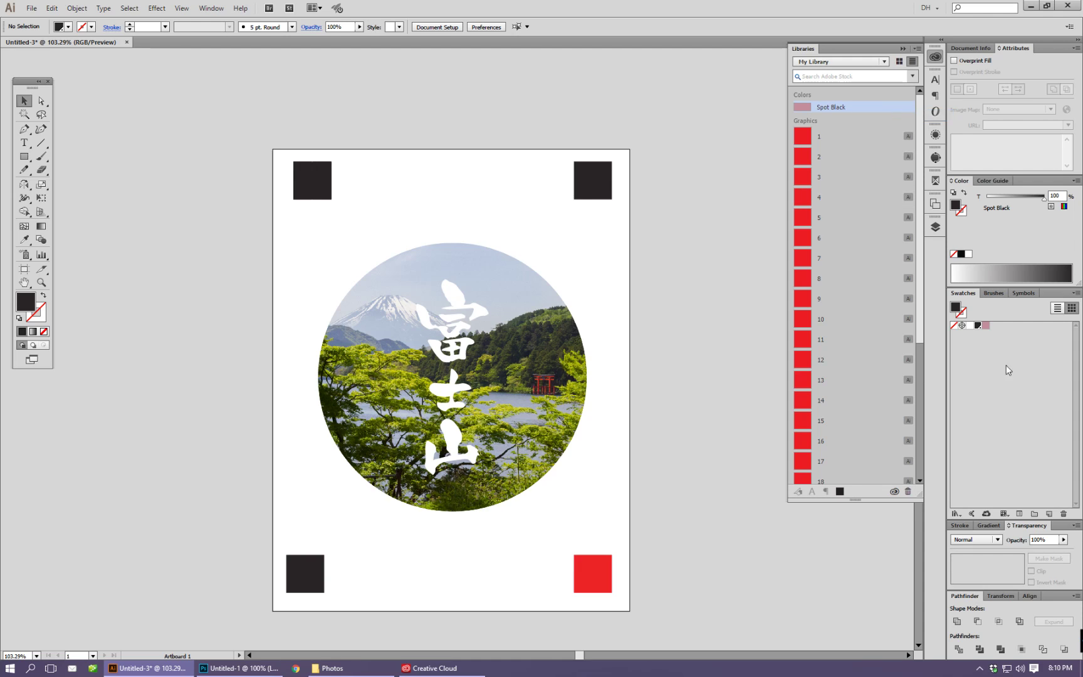